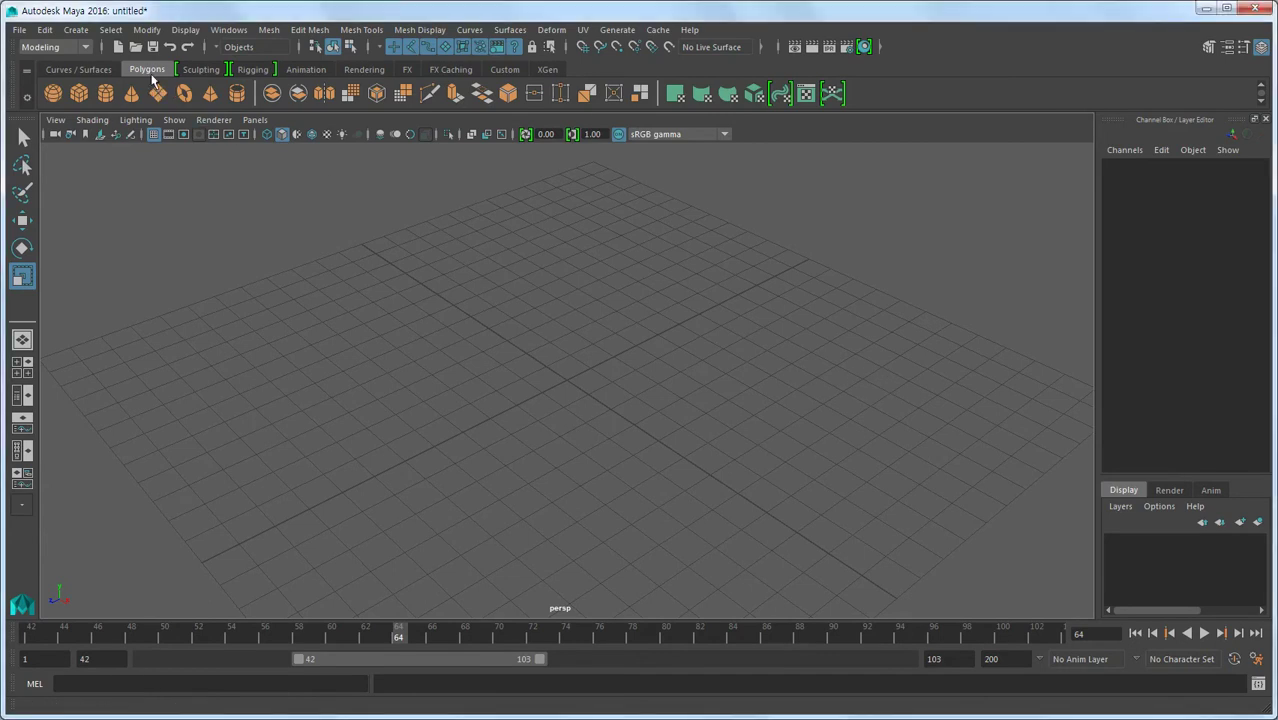
Add a polygon sphere at the grid origin and deselect it
click(55, 94)
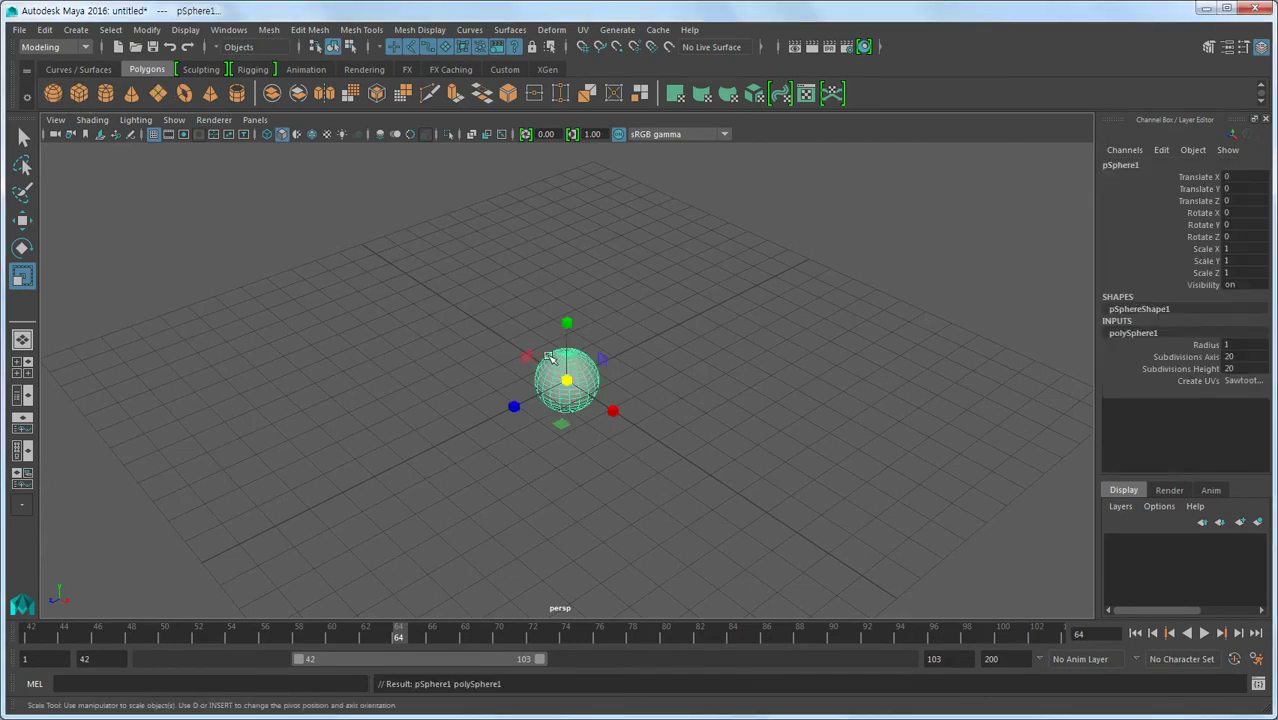
click(482, 334)
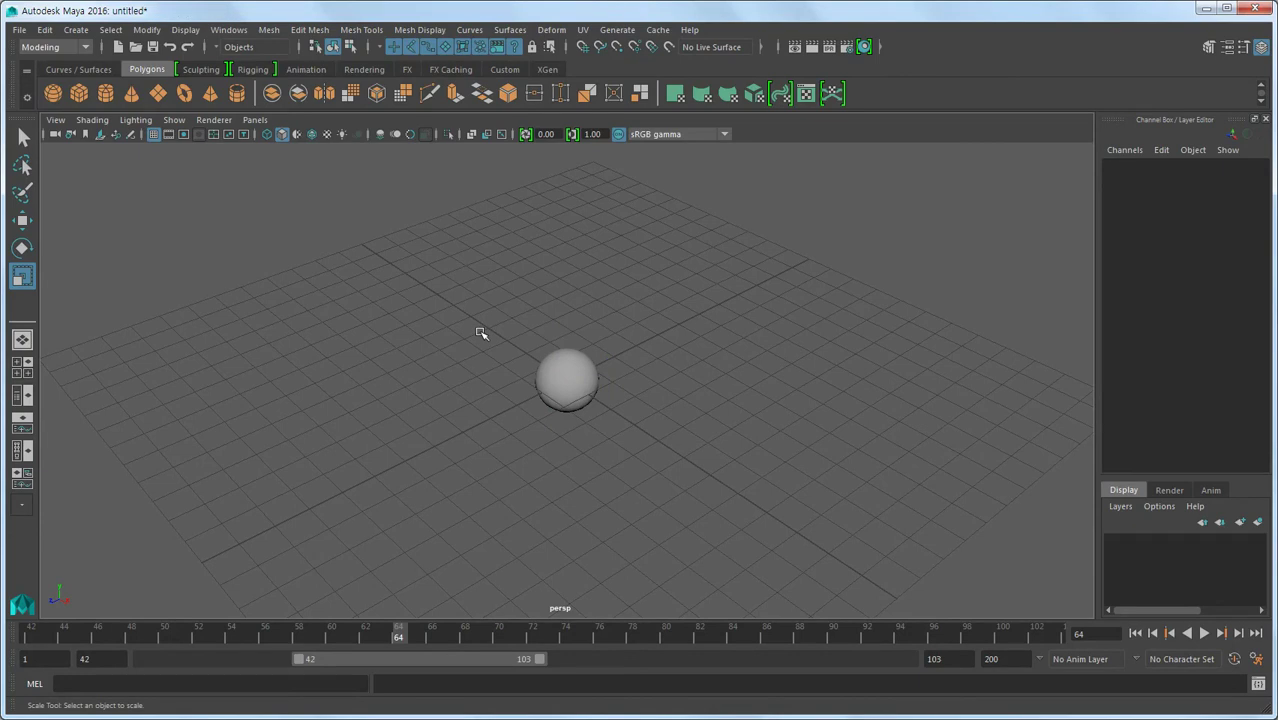
click(20, 30)
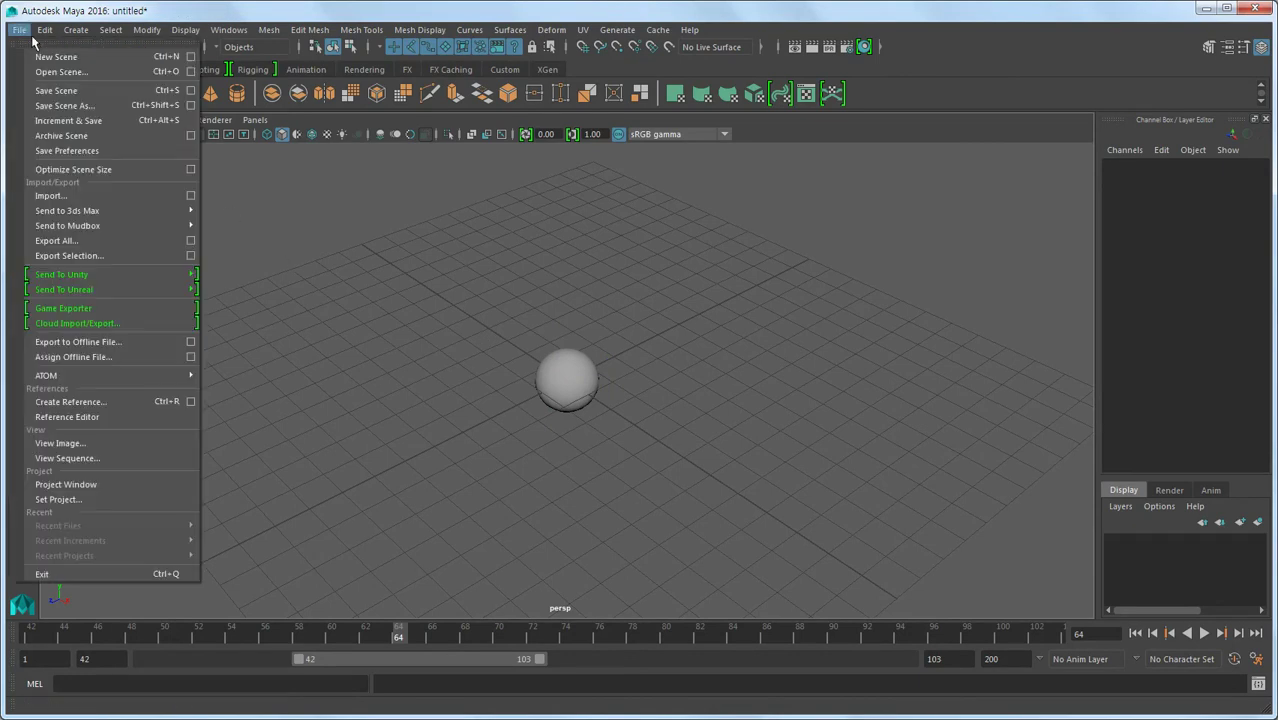
click(93, 94)
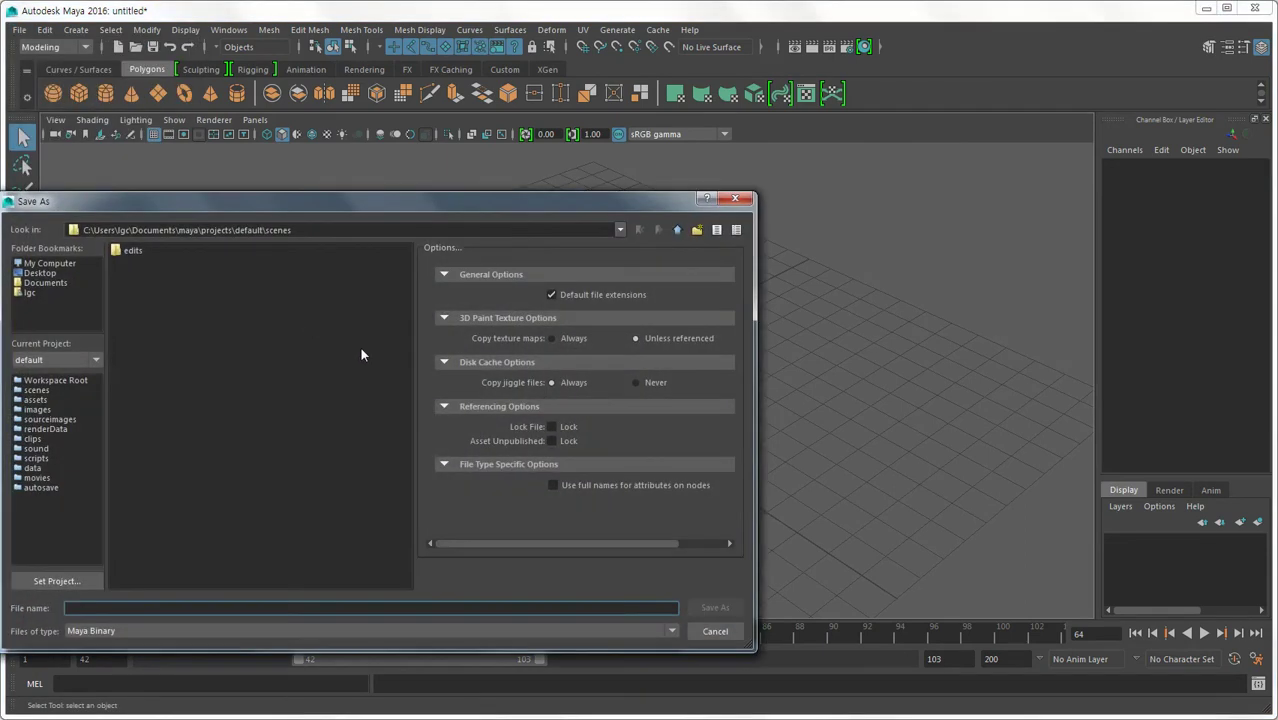
drag(465, 202, 690, 158)
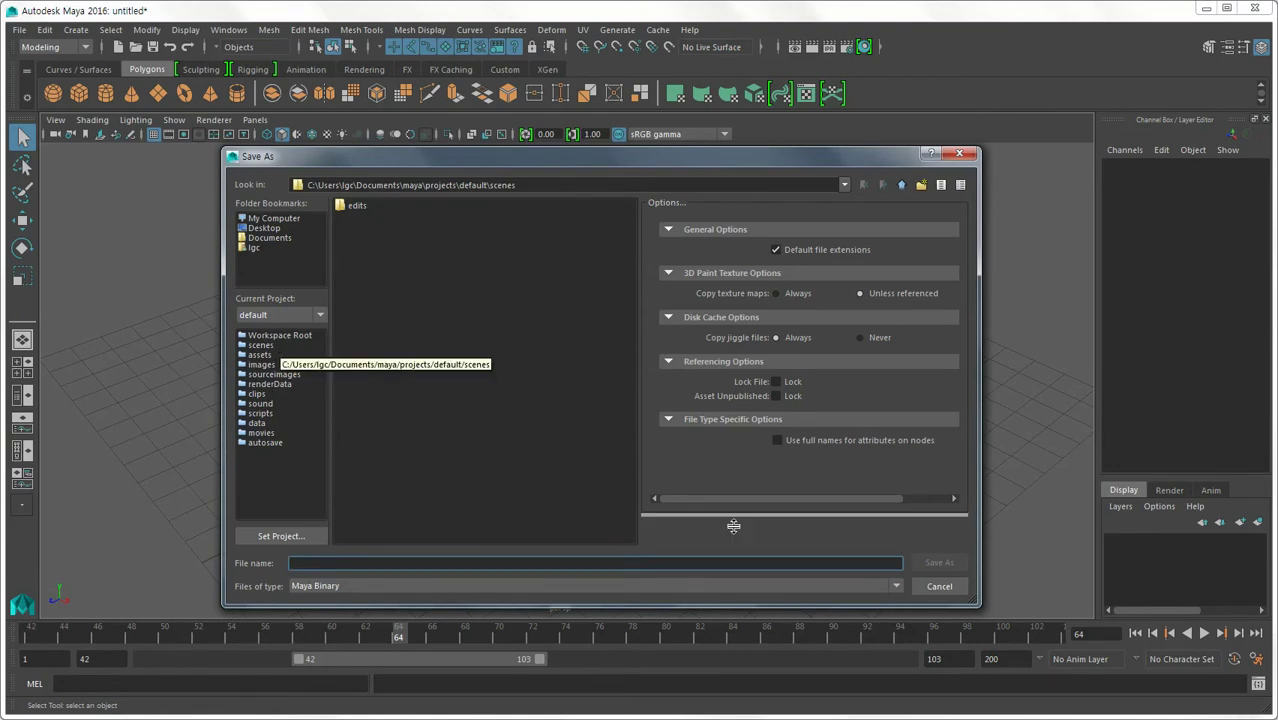
click(939, 587)
key(r)
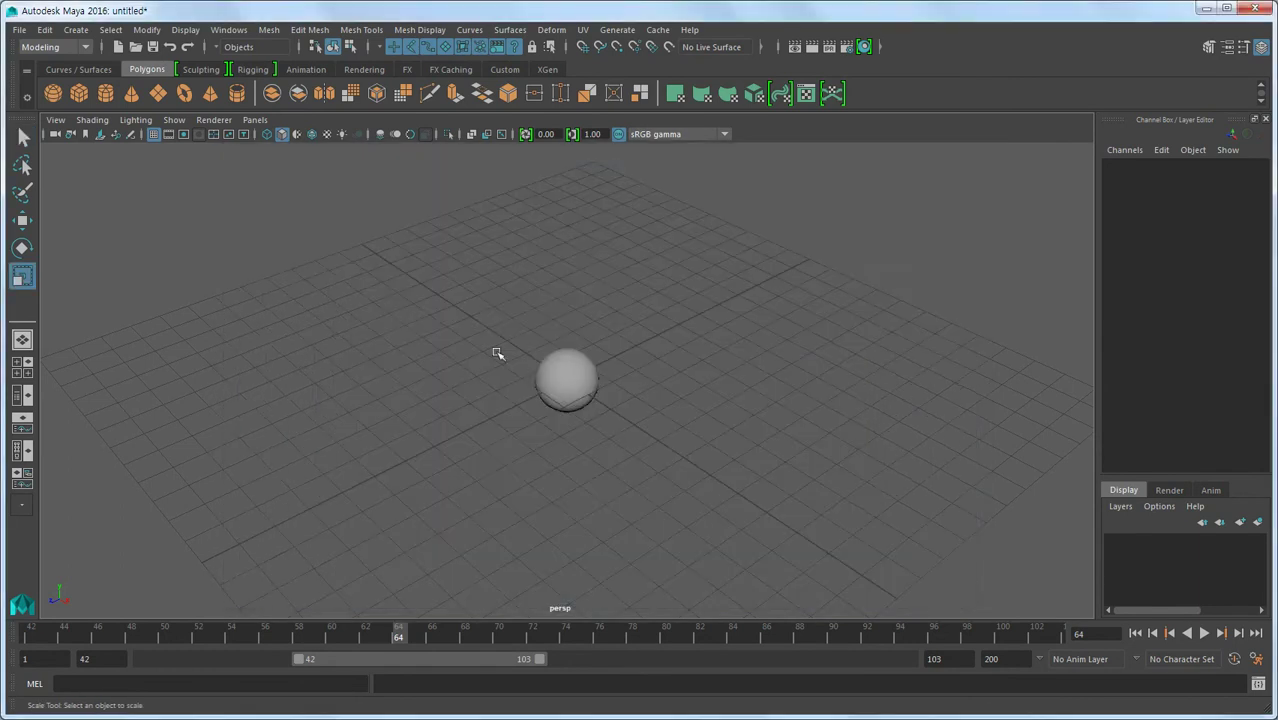
Start a new project in the Project Window and name it Test1_Project
click(22, 31)
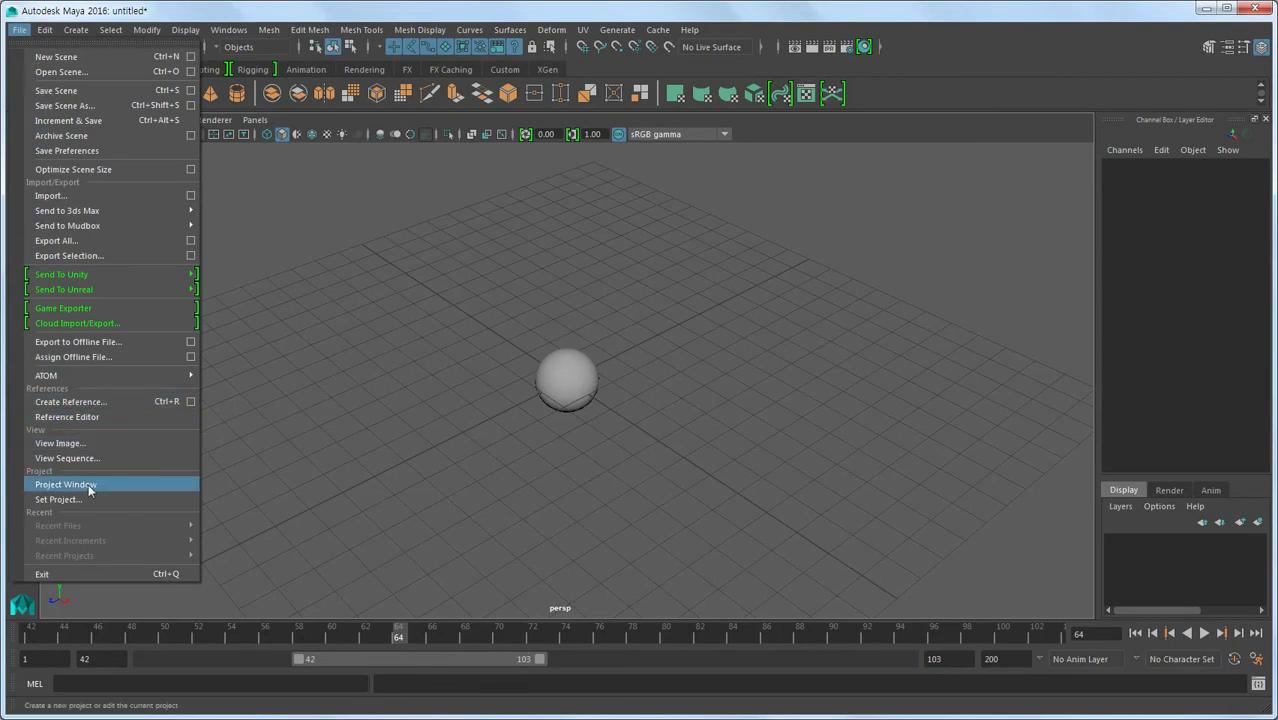
click(84, 486)
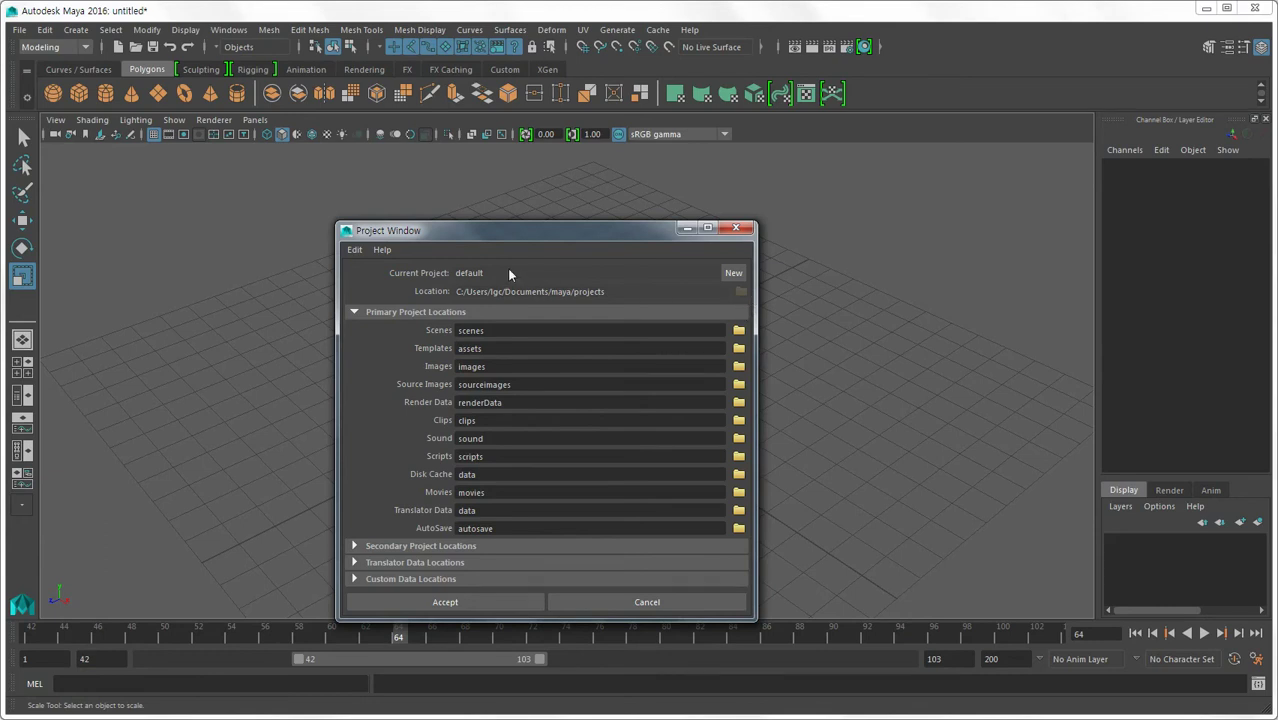
click(733, 273)
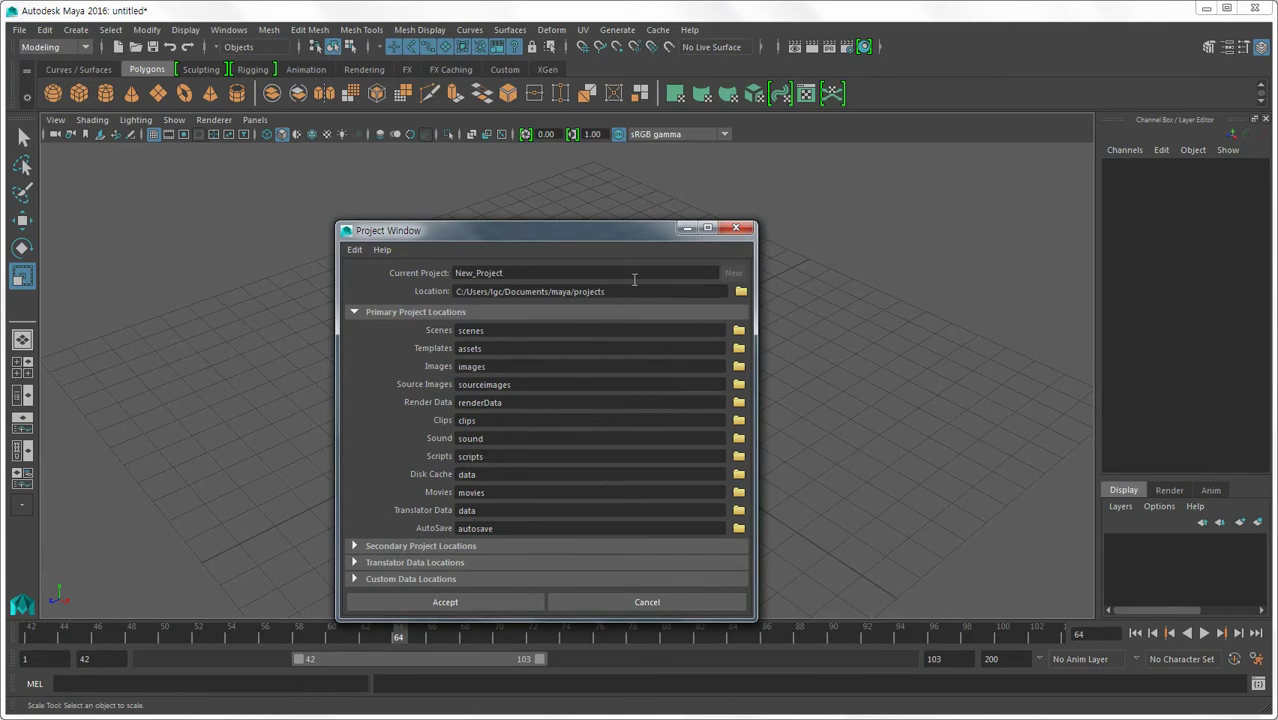
text(T)
text(est)
text(1)
key(Delete)
key(Delete)
key(Delete)
Create a 'Maya Test Project' folder in Documents and pick it as the project location
click(741, 292)
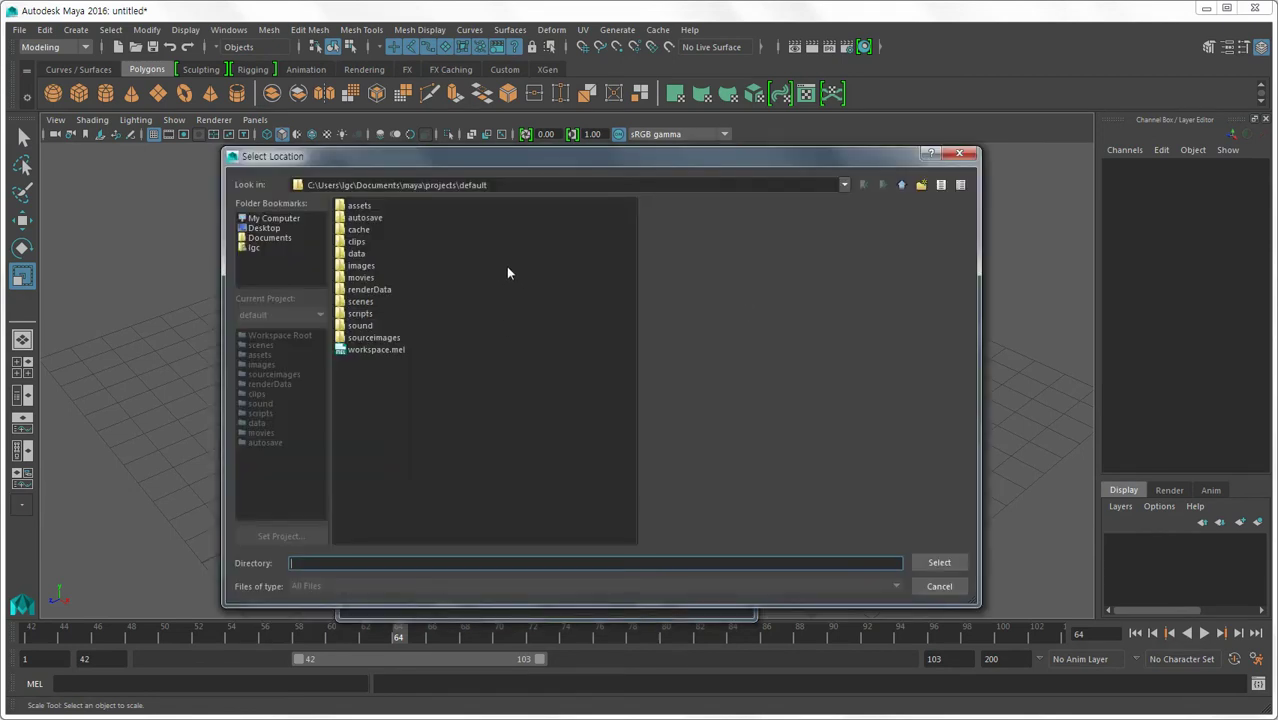
click(280, 239)
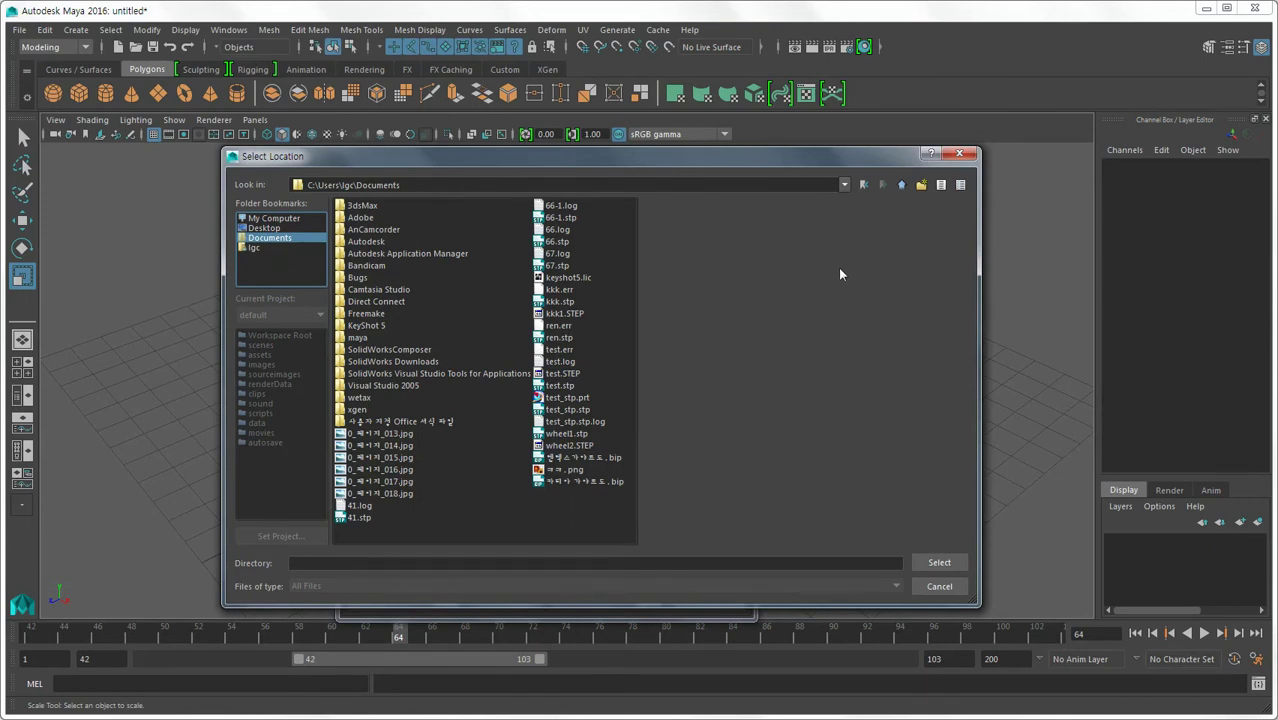
click(922, 187)
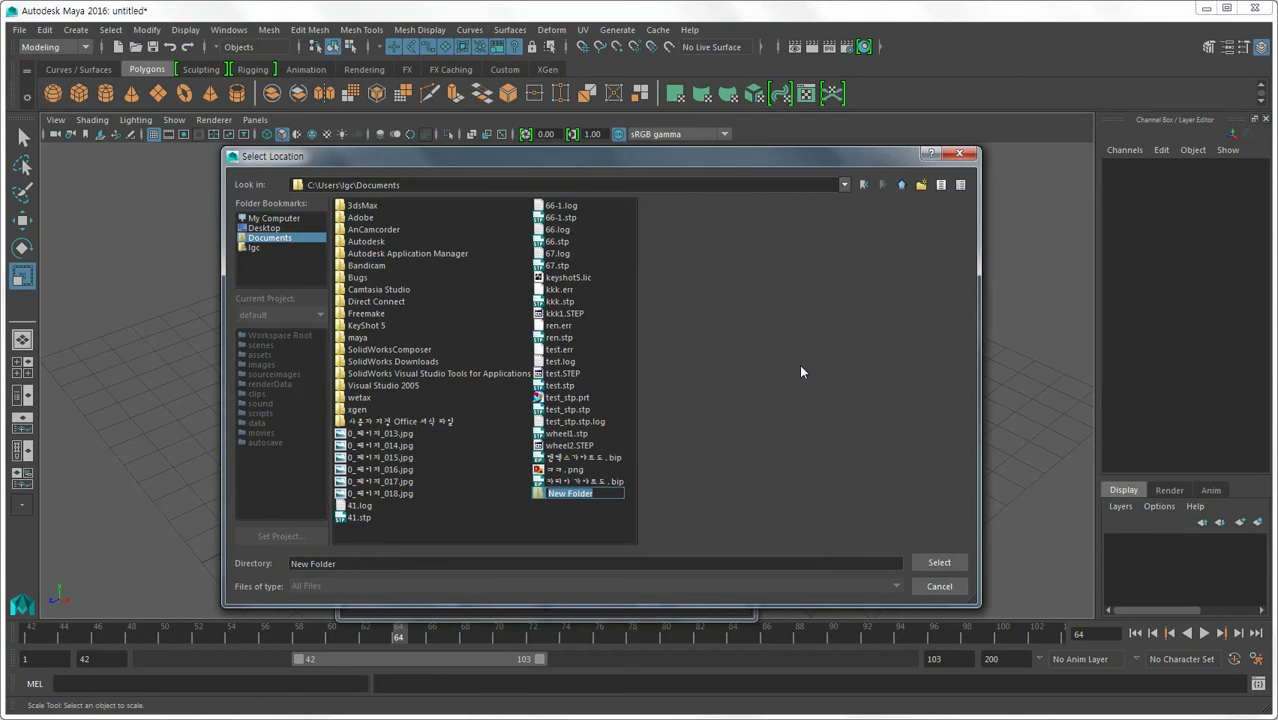
text(Test)
key(BackSpace)
key(BackSpace)
key(BackSpace)
key(BackSpace)
text(Maya)
text( Test )
text(P)
text(rojec)
click(540, 494)
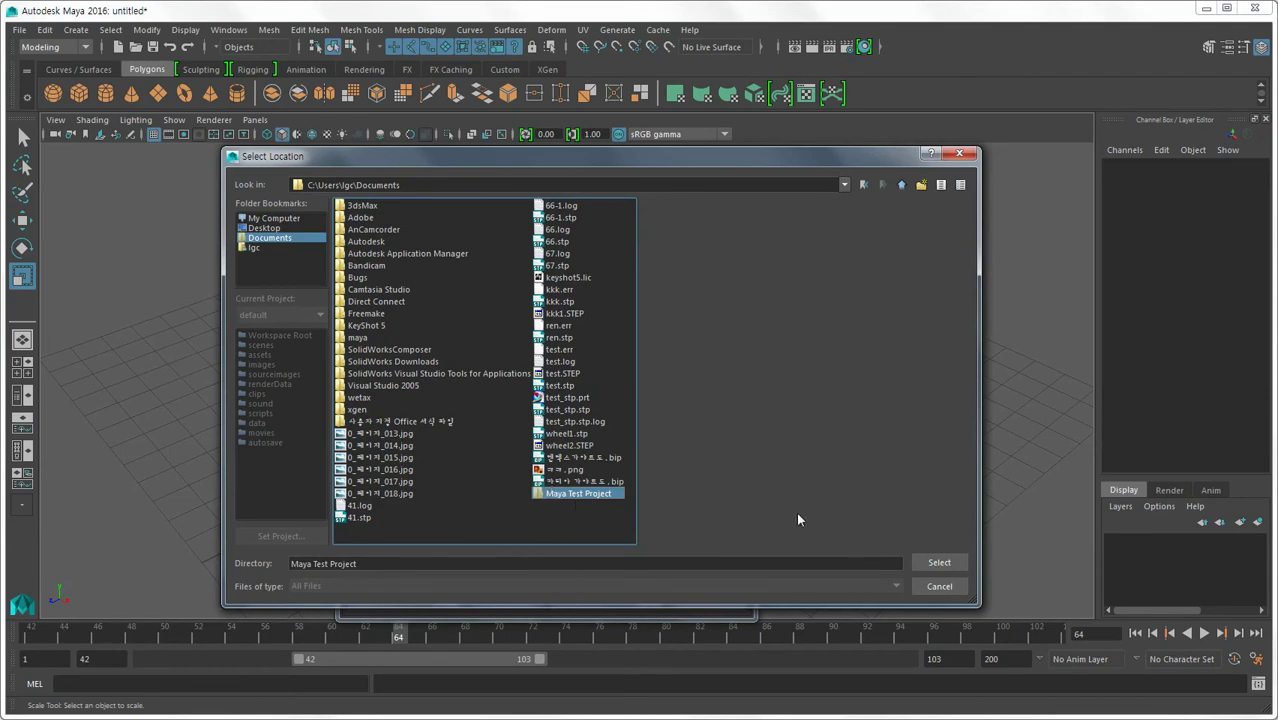
Confirm Maya Test Project as the location and accept Test1_Project
click(935, 562)
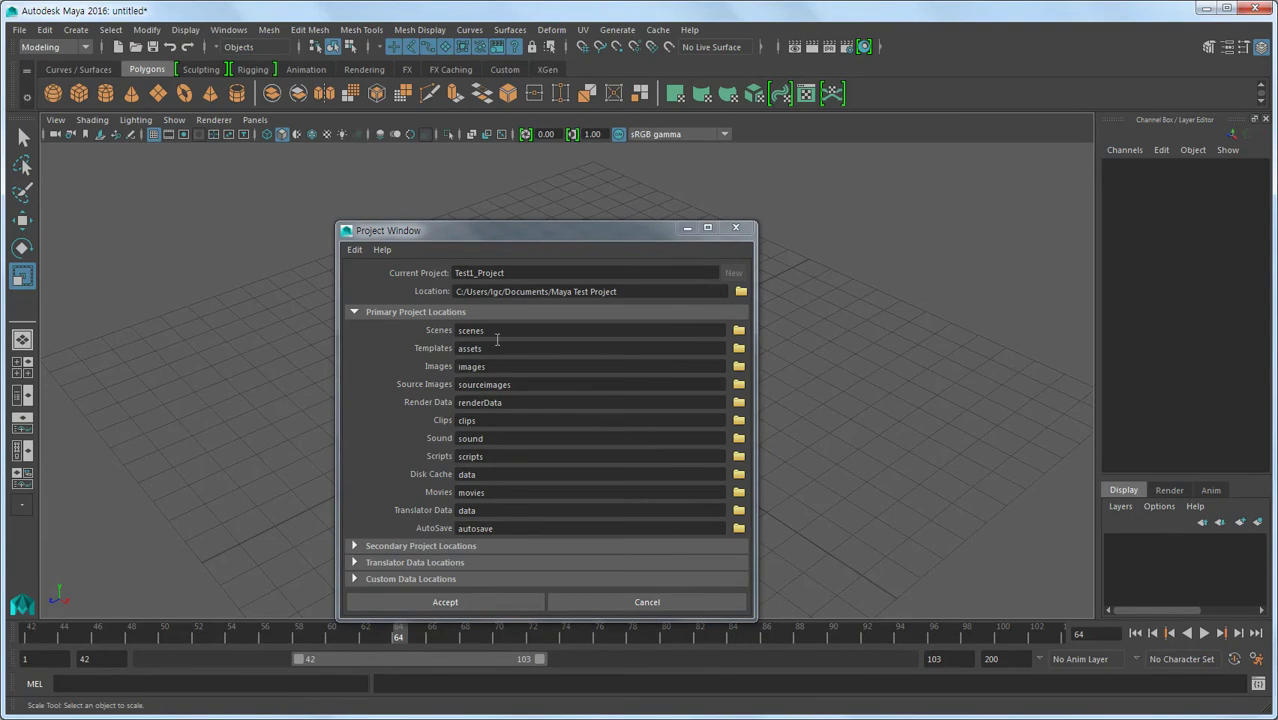
click(499, 340)
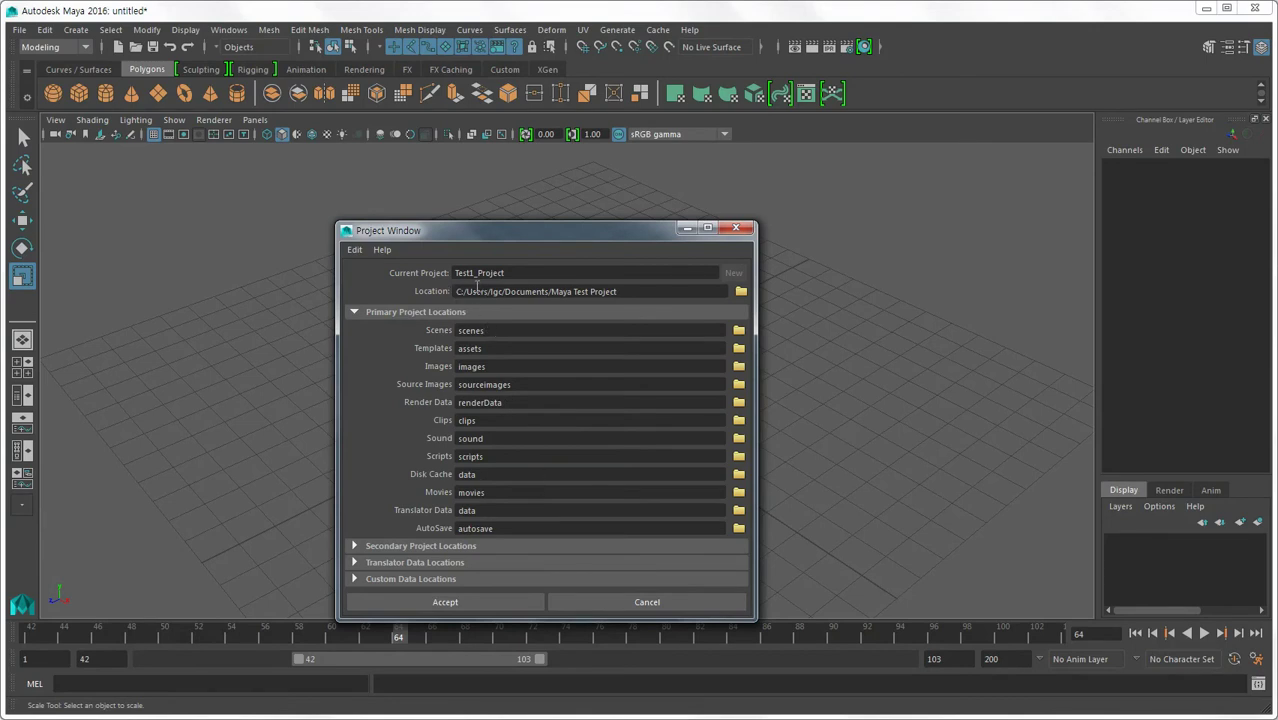
click(506, 607)
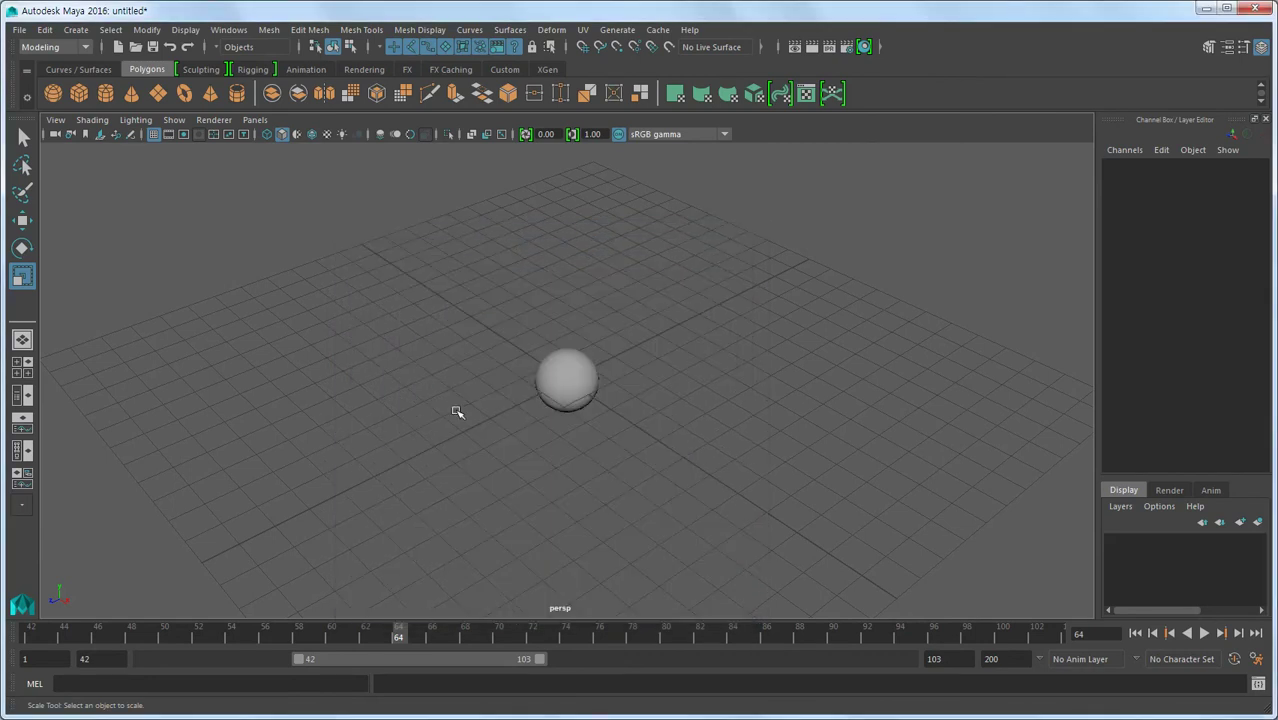
Save the sphere scene as test1 in Maya ASCII format
click(31, 37)
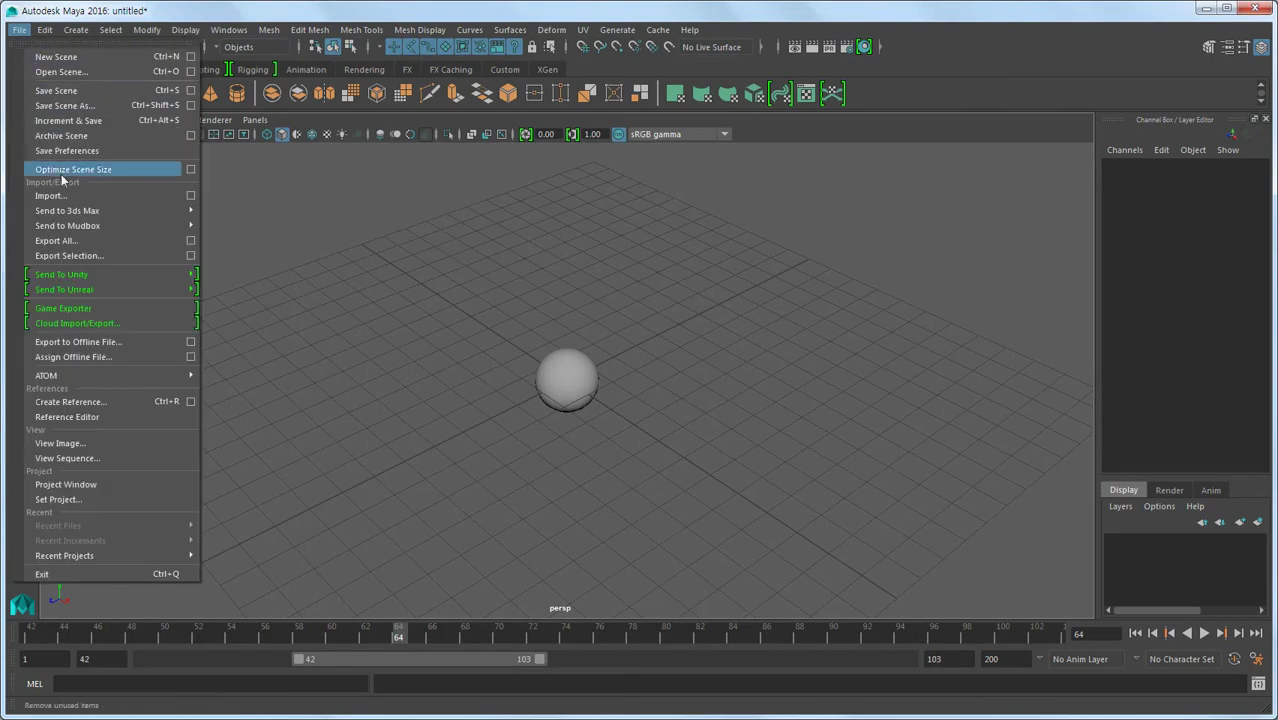
click(68, 93)
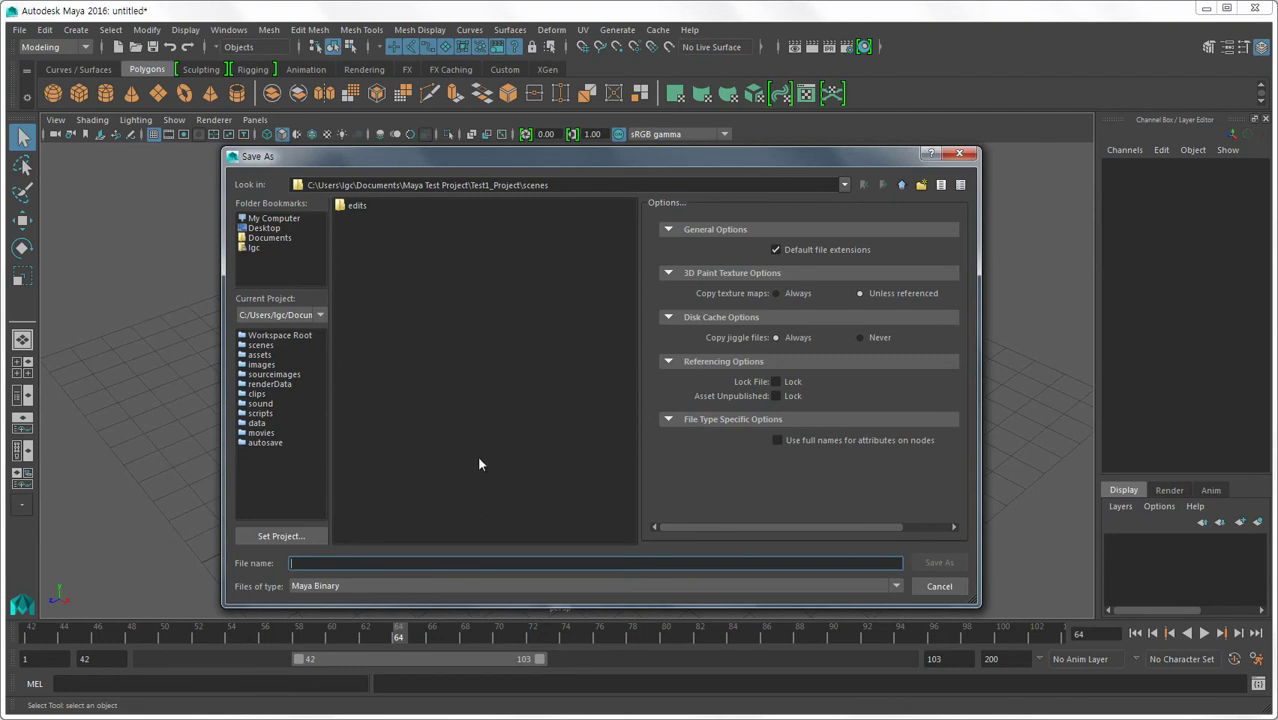
text(test1)
click(896, 587)
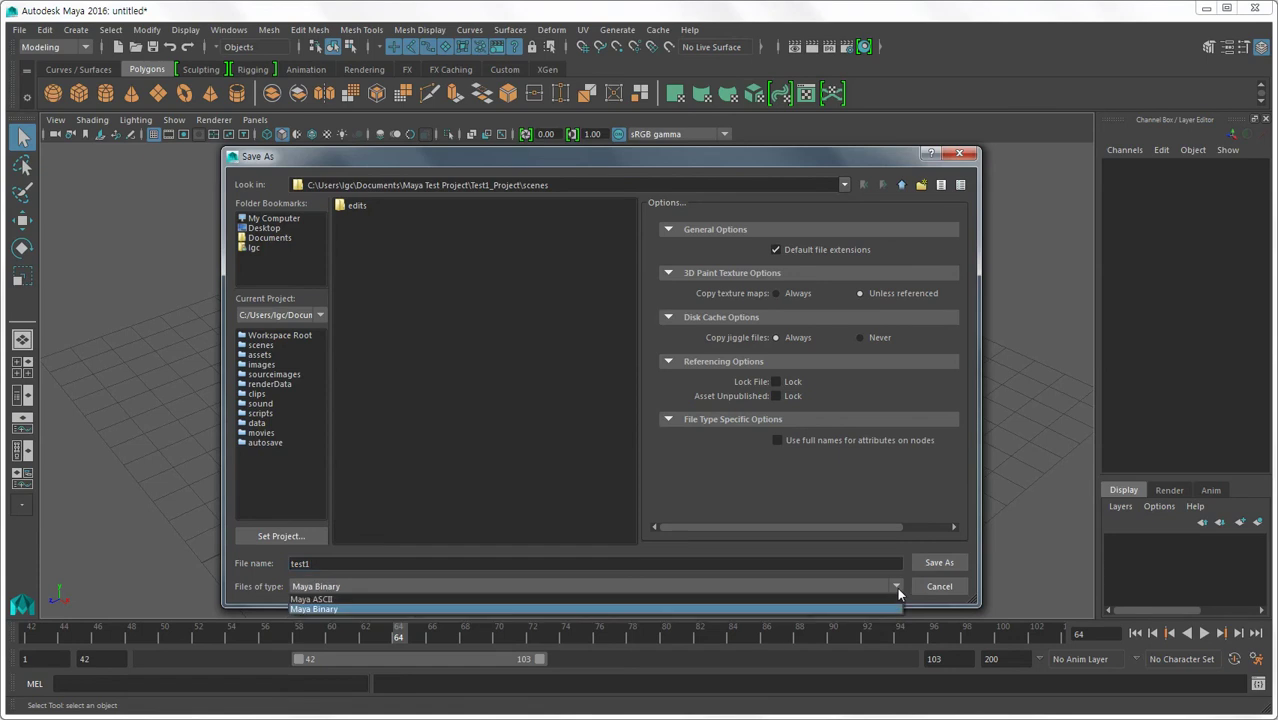
click(878, 599)
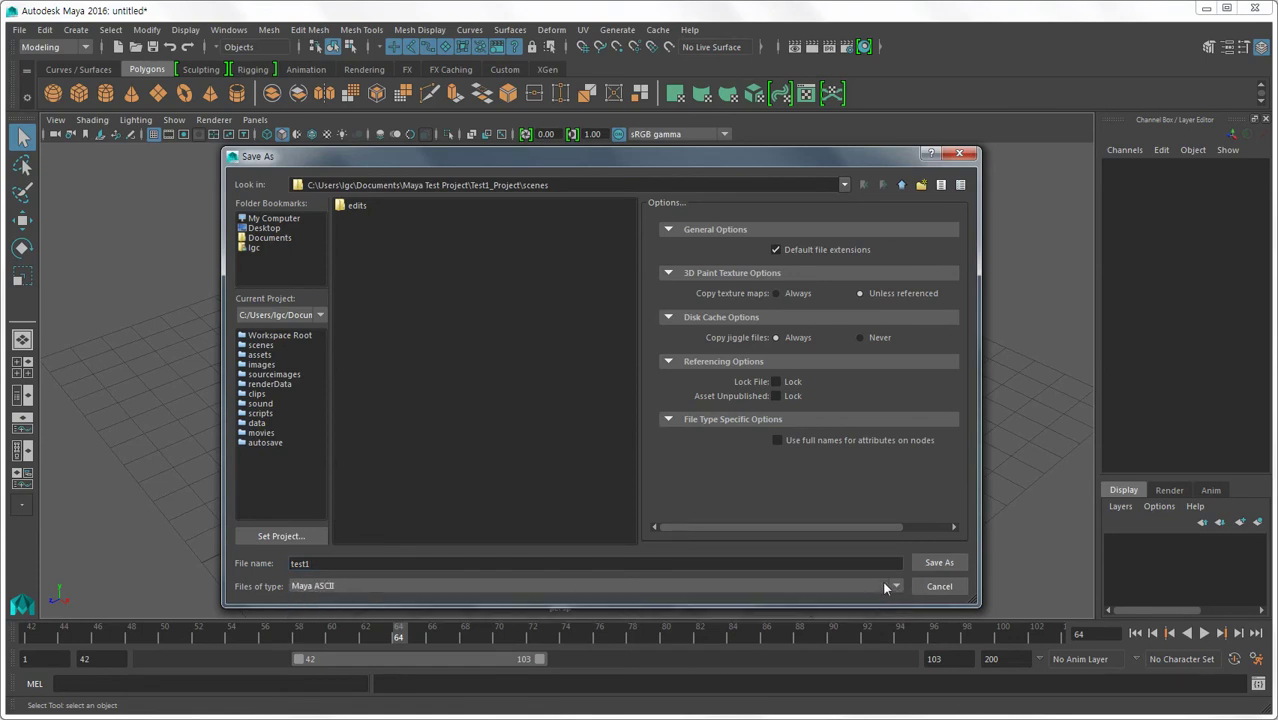
click(939, 566)
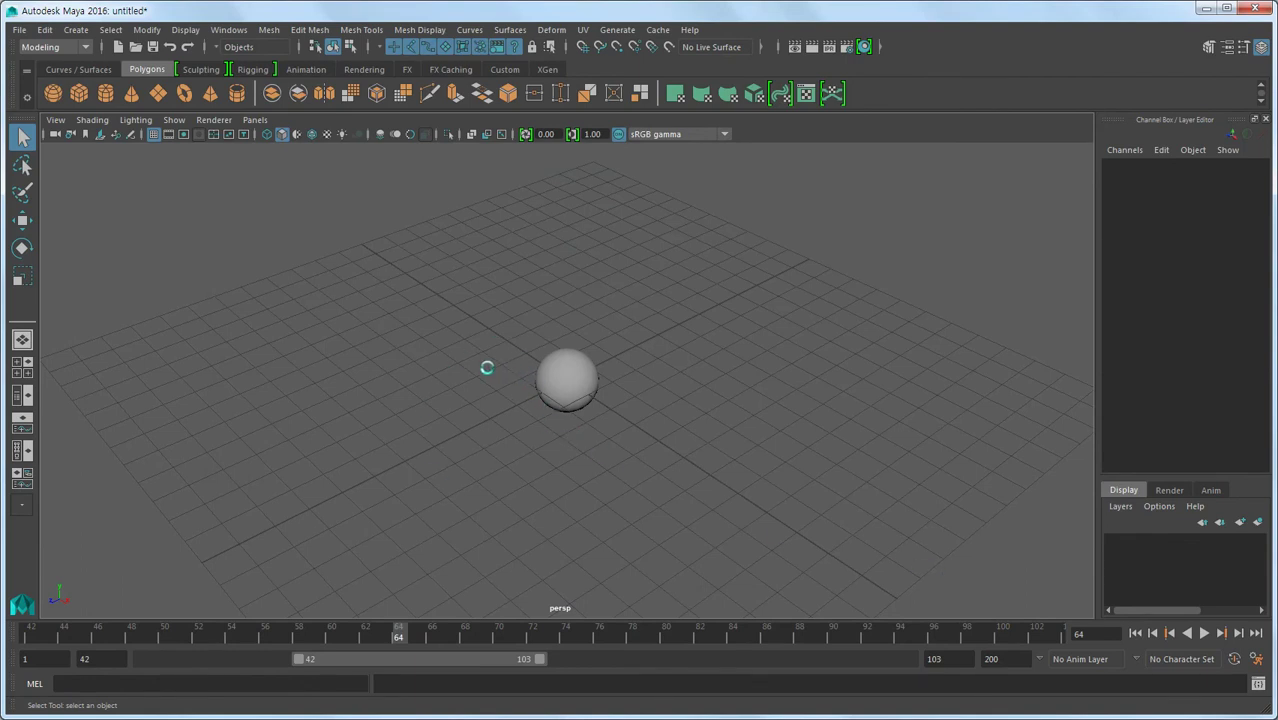
Switch to the Scale tool, then go to the File menu for a new scene
key(r)
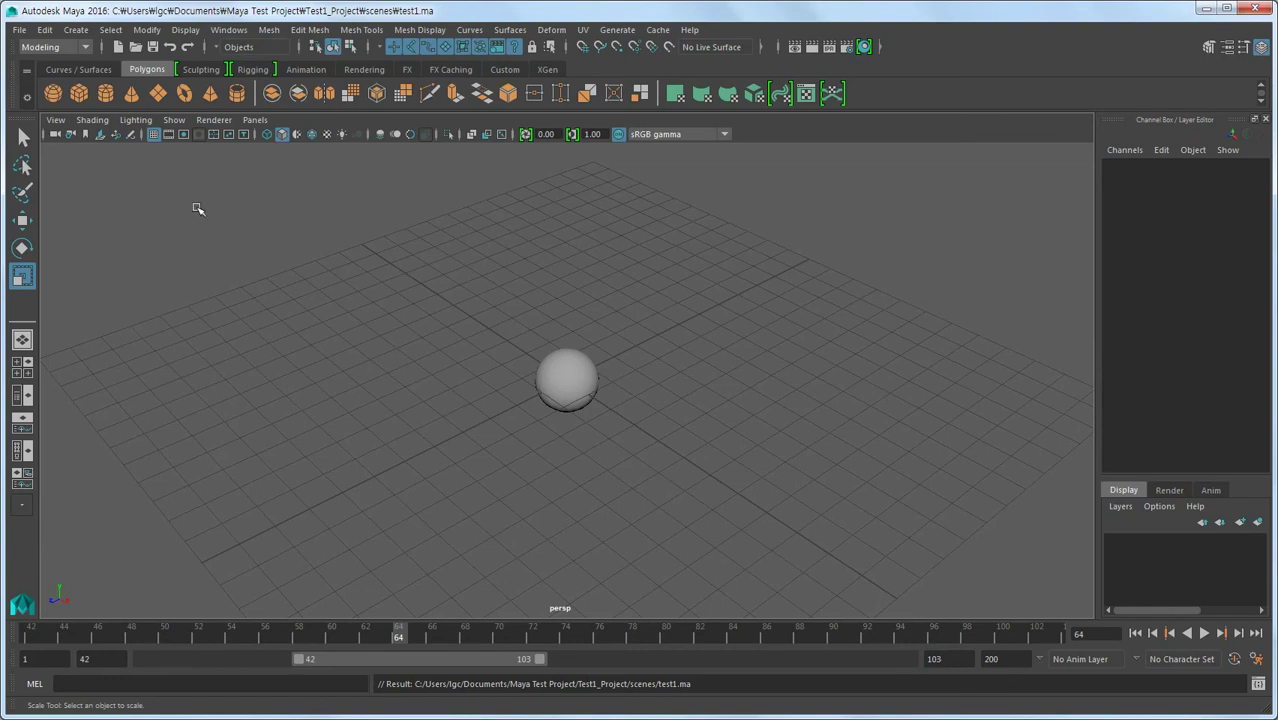
click(21, 30)
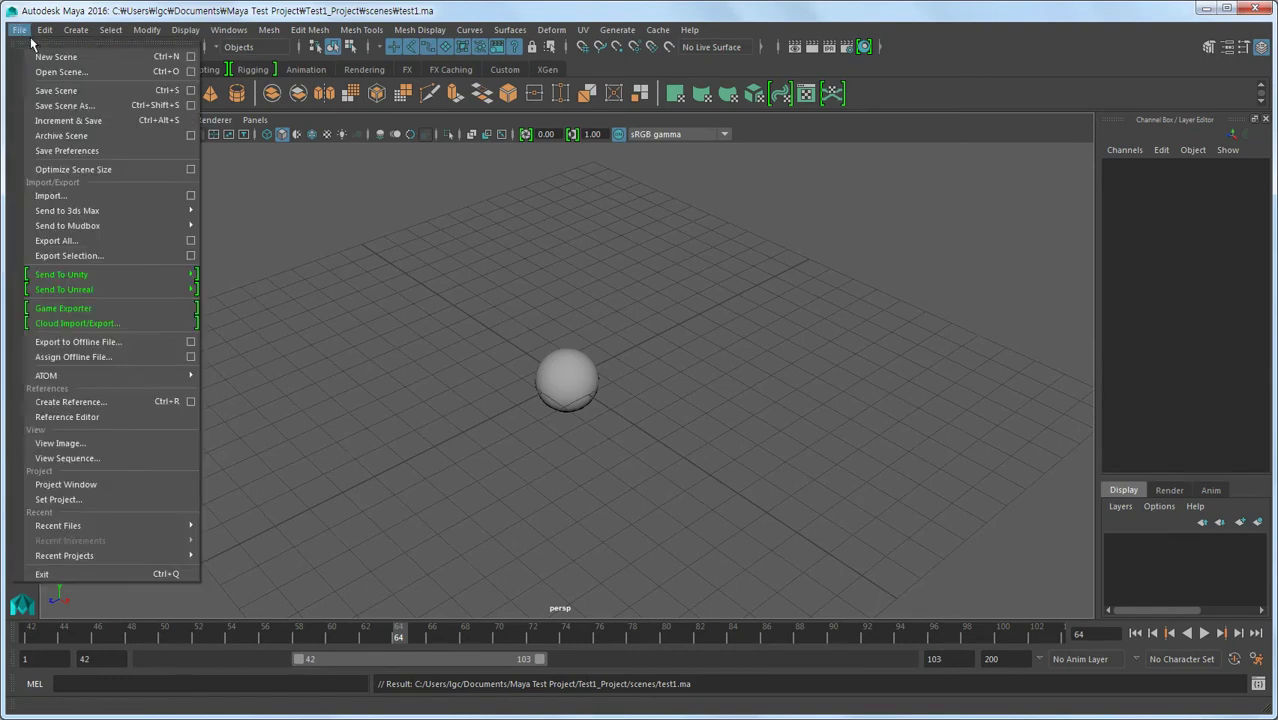
click(380, 255)
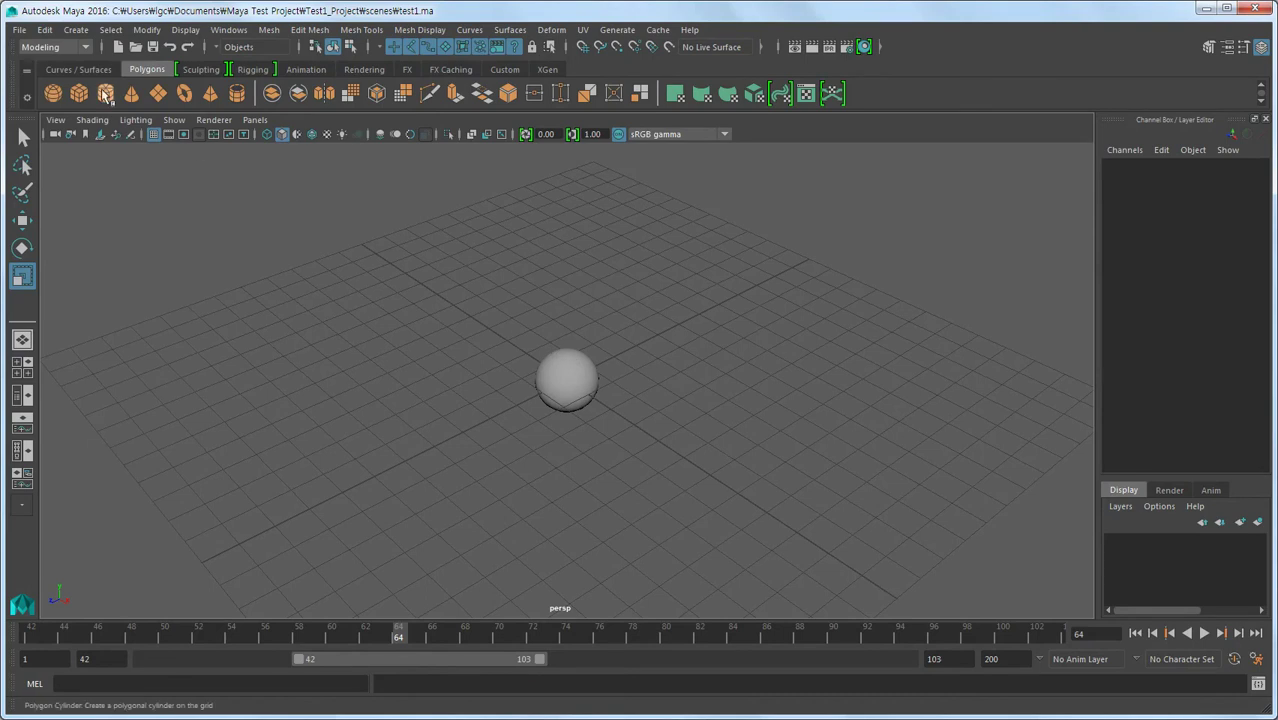
click(20, 30)
Start a new scene with a polygon cube, save it as test2, and deselect it
click(52, 58)
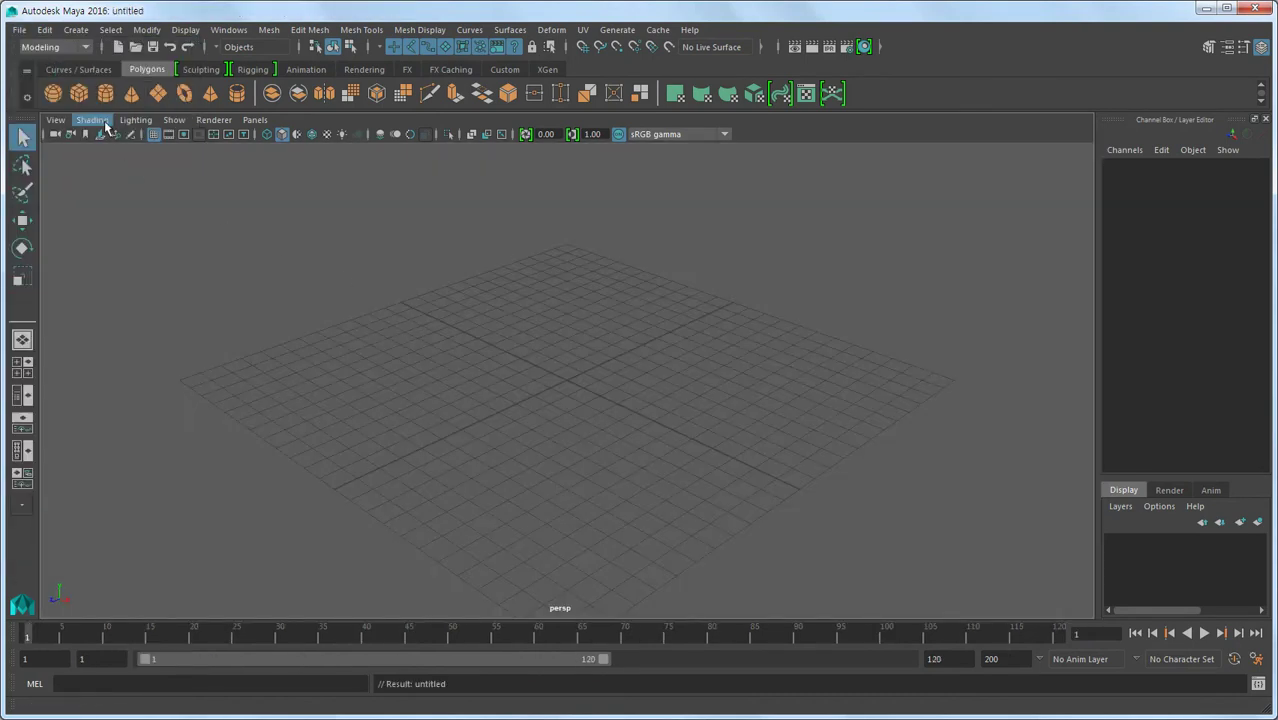
click(80, 93)
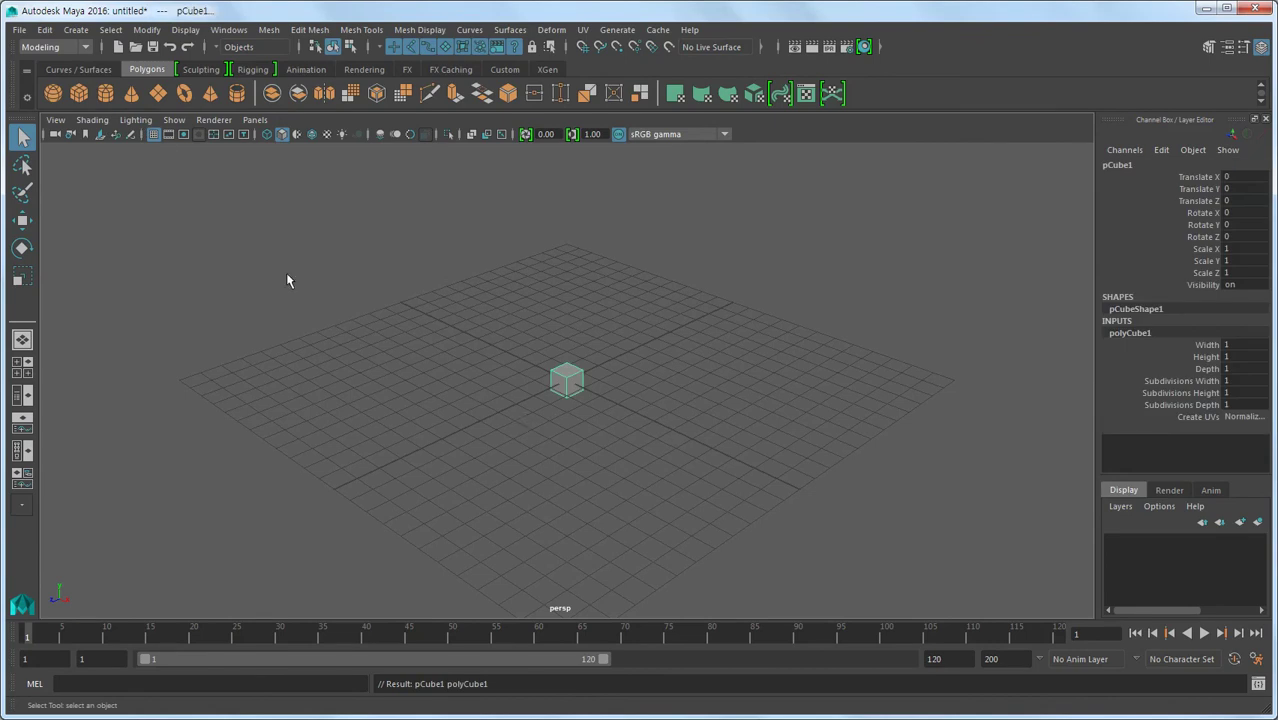
click(19, 30)
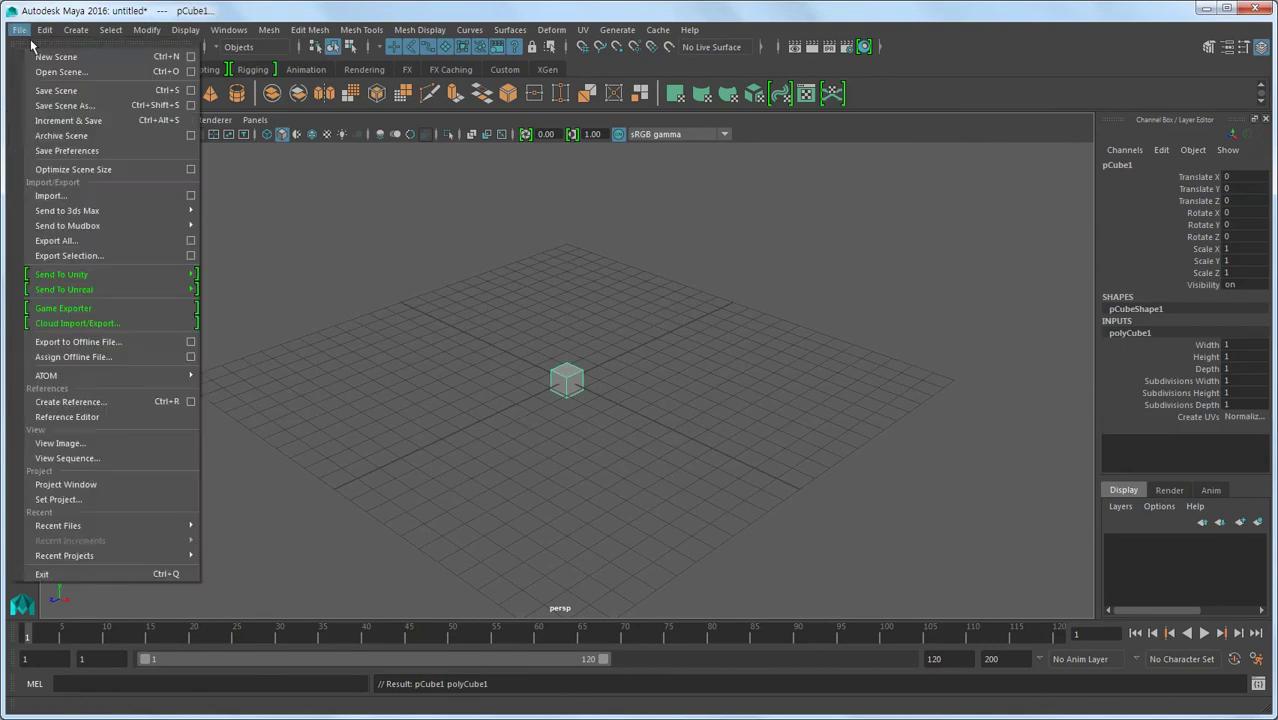
click(60, 91)
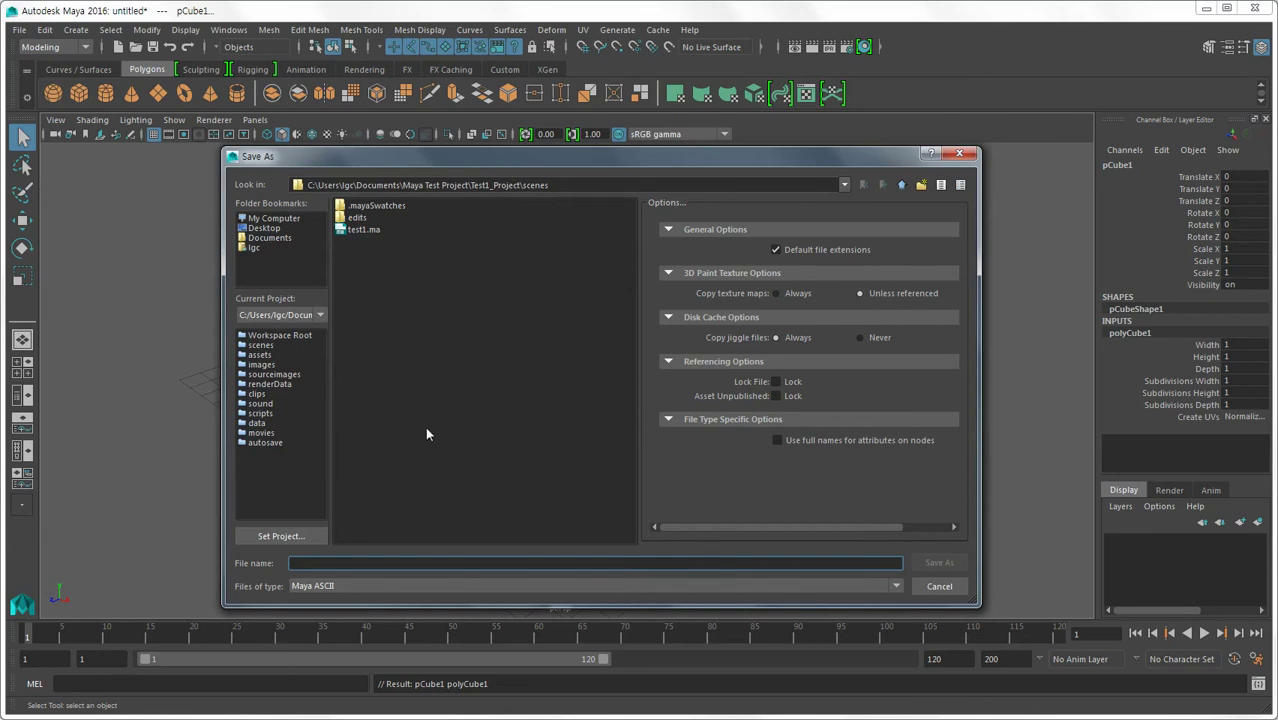
text(test2)
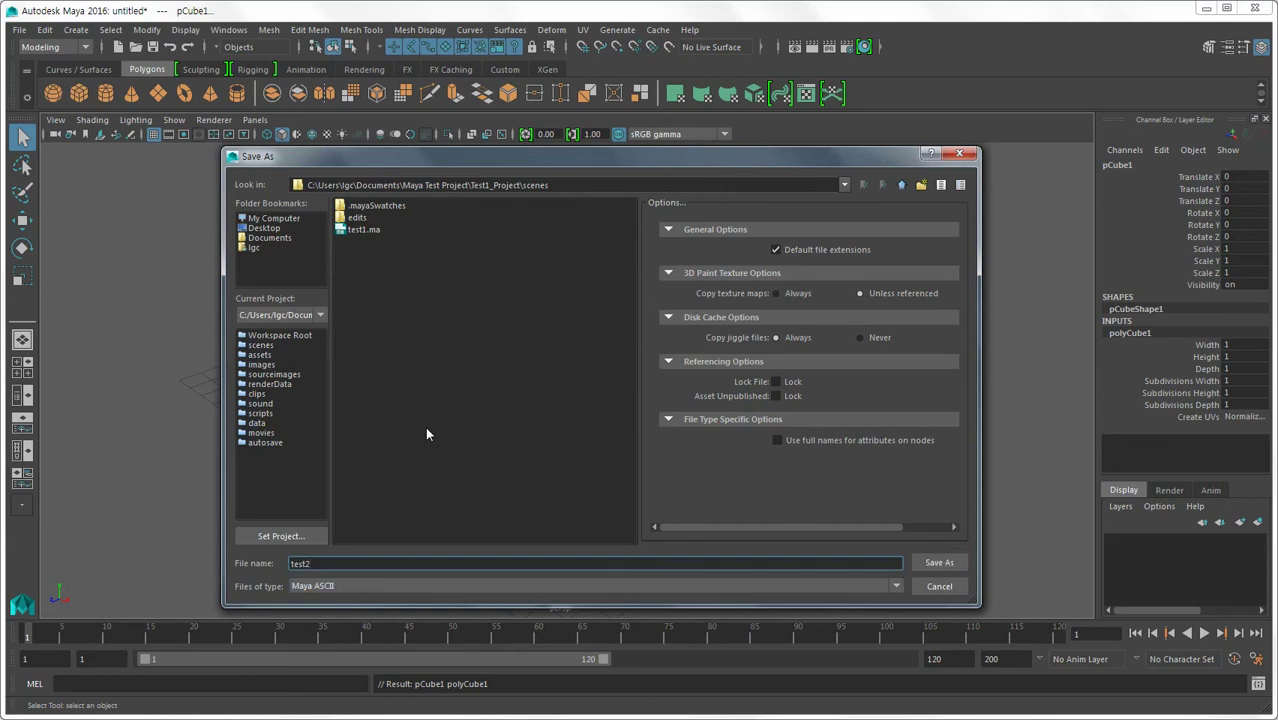
click(939, 562)
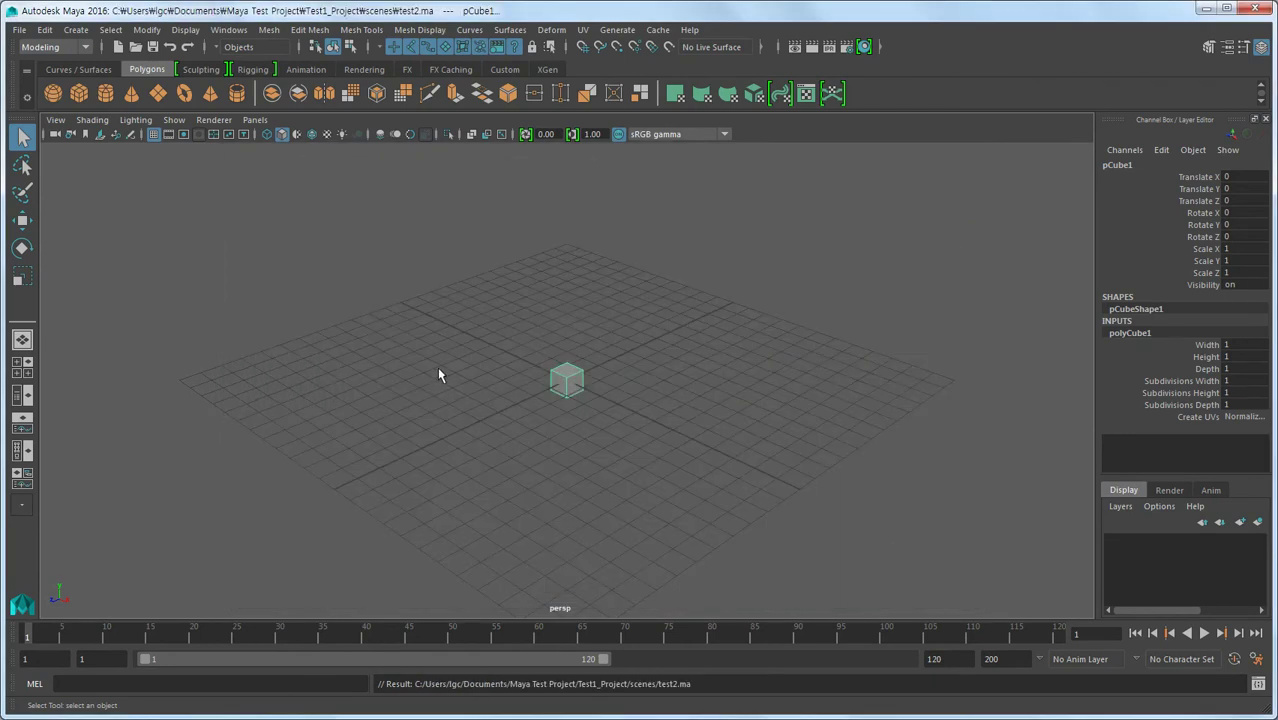
click(340, 263)
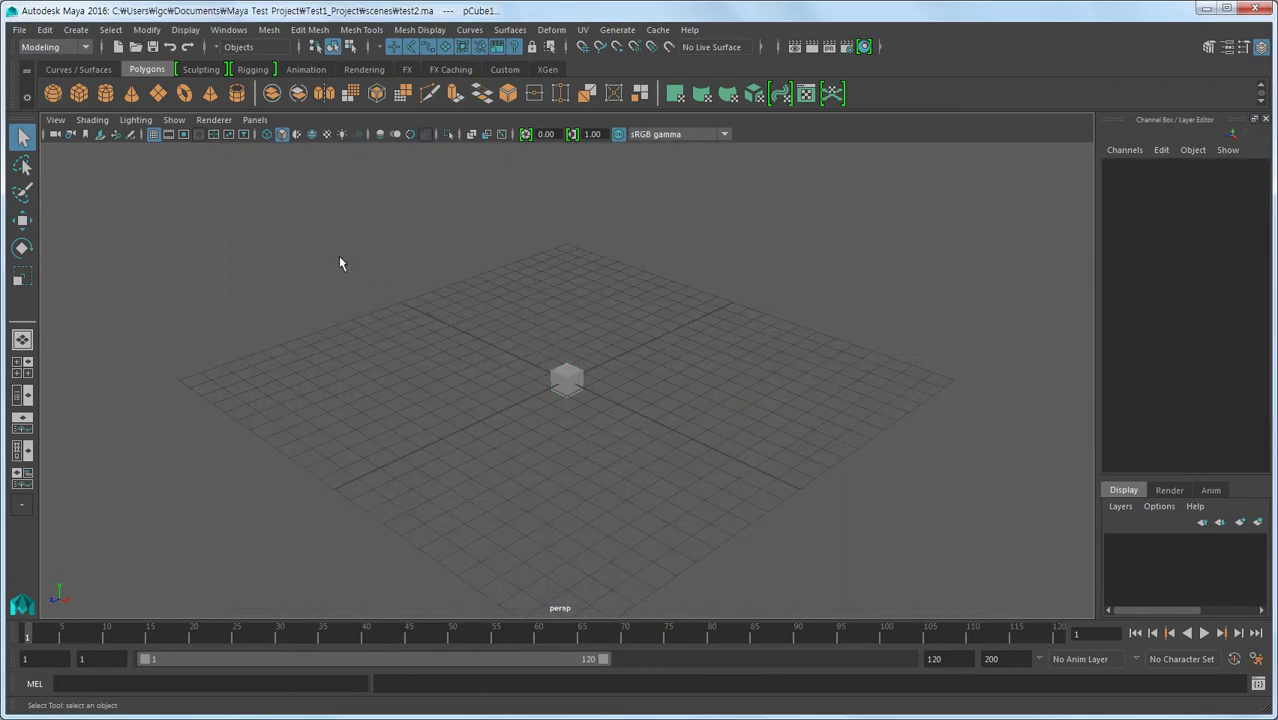
click(19, 29)
mouse_move(46, 375)
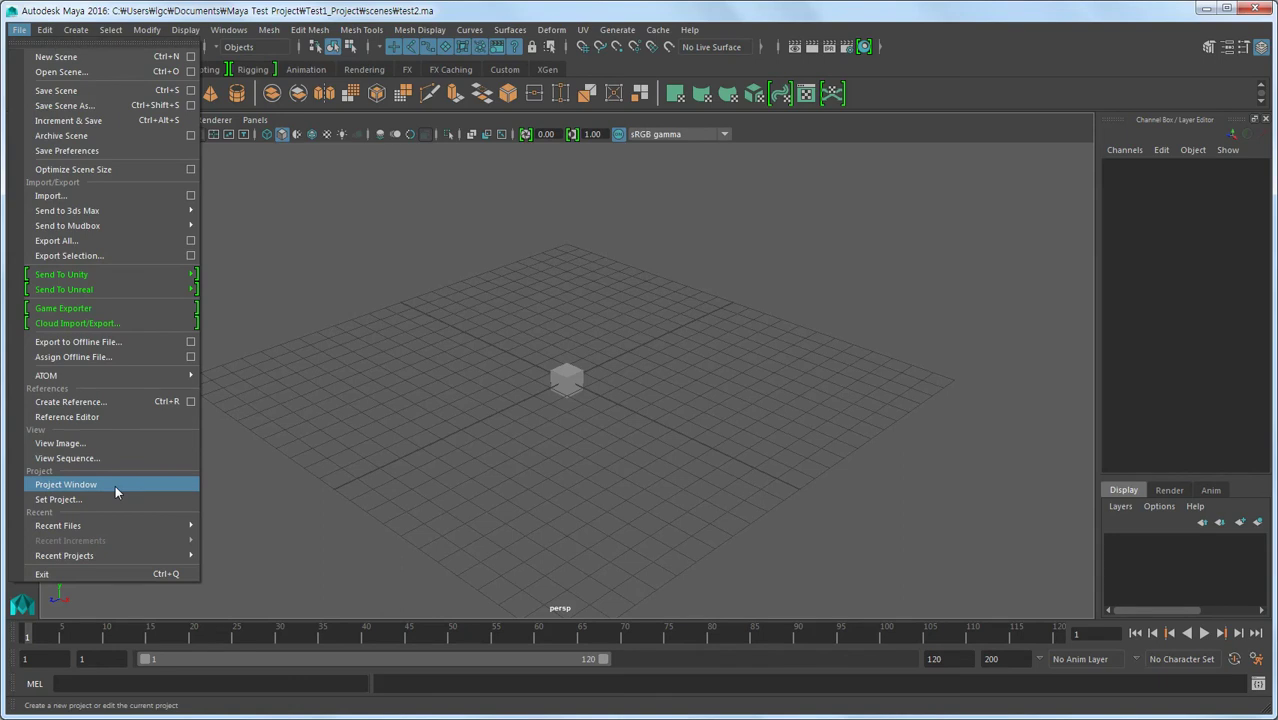
Start another new project in the Project Window named Test2_Project
click(130, 485)
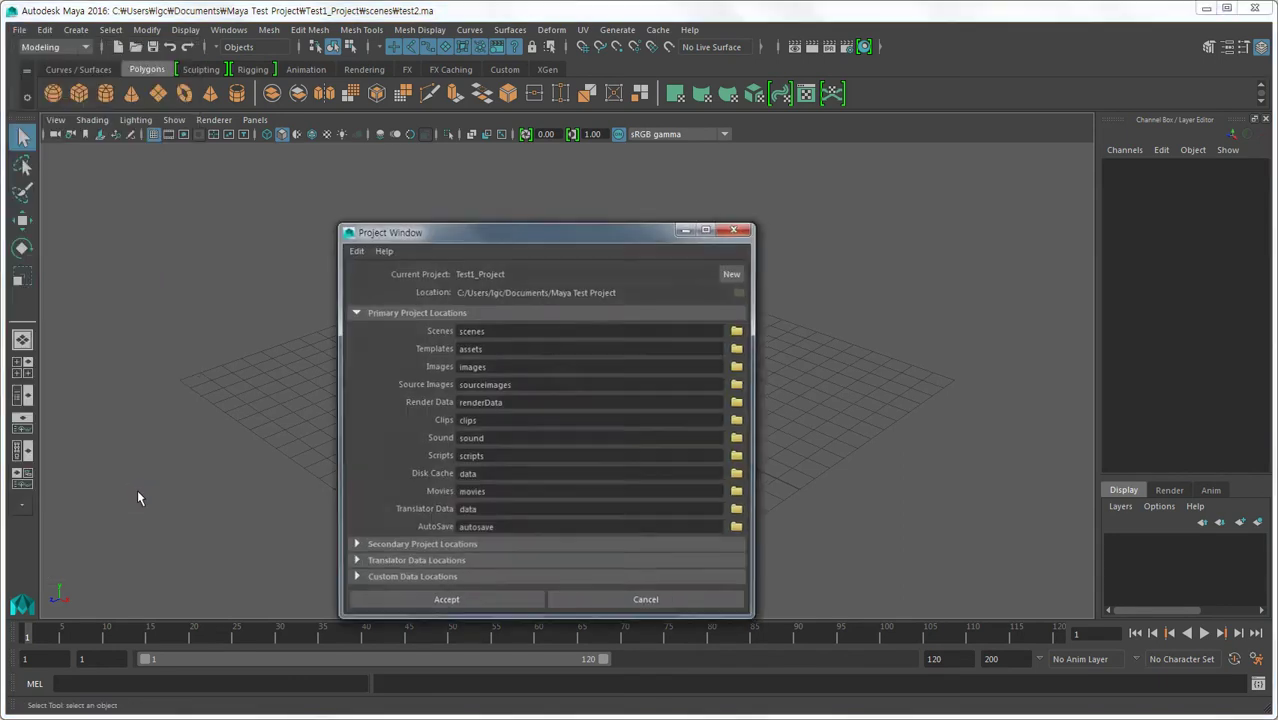
click(733, 273)
key(Left)
key(Left)
key(Left)
key(Left)
key(Left)
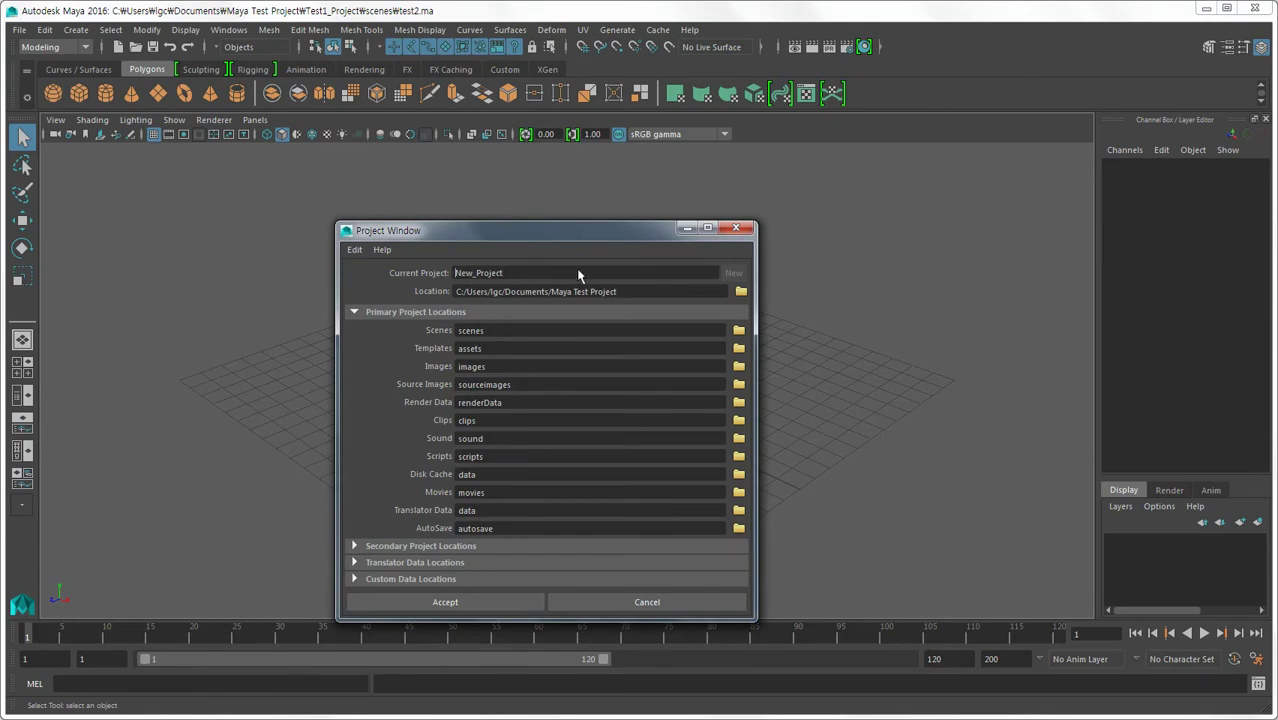
text(Test)
key(Delete)
key(Delete)
key(Delete)
text(2)
Set Test2_Project's location to the Maya Test Project folder and accept it
click(741, 292)
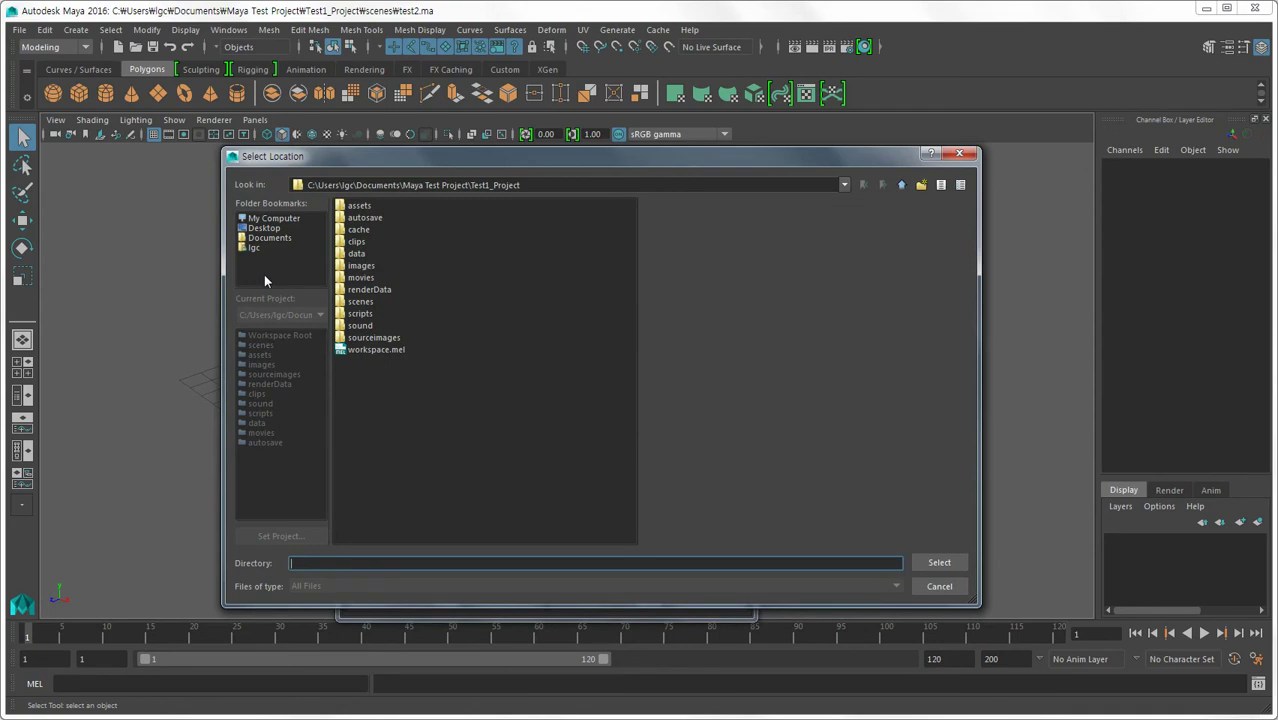
click(272, 238)
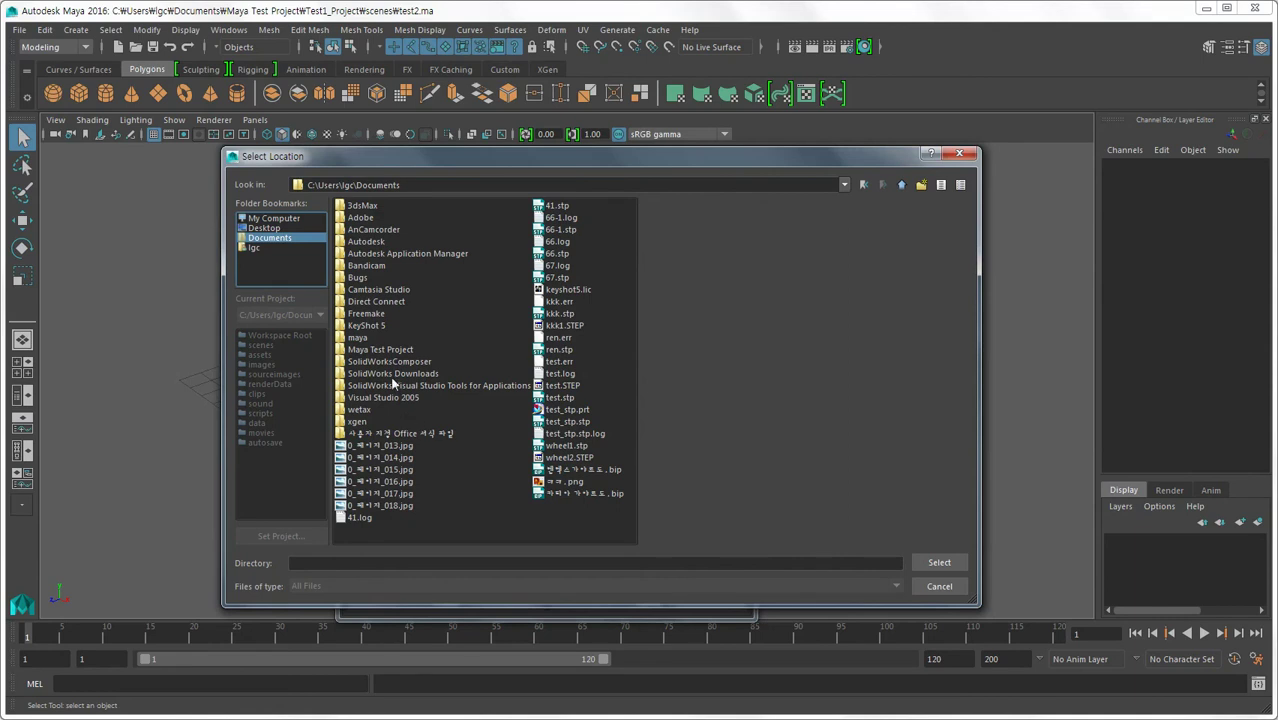
click(393, 351)
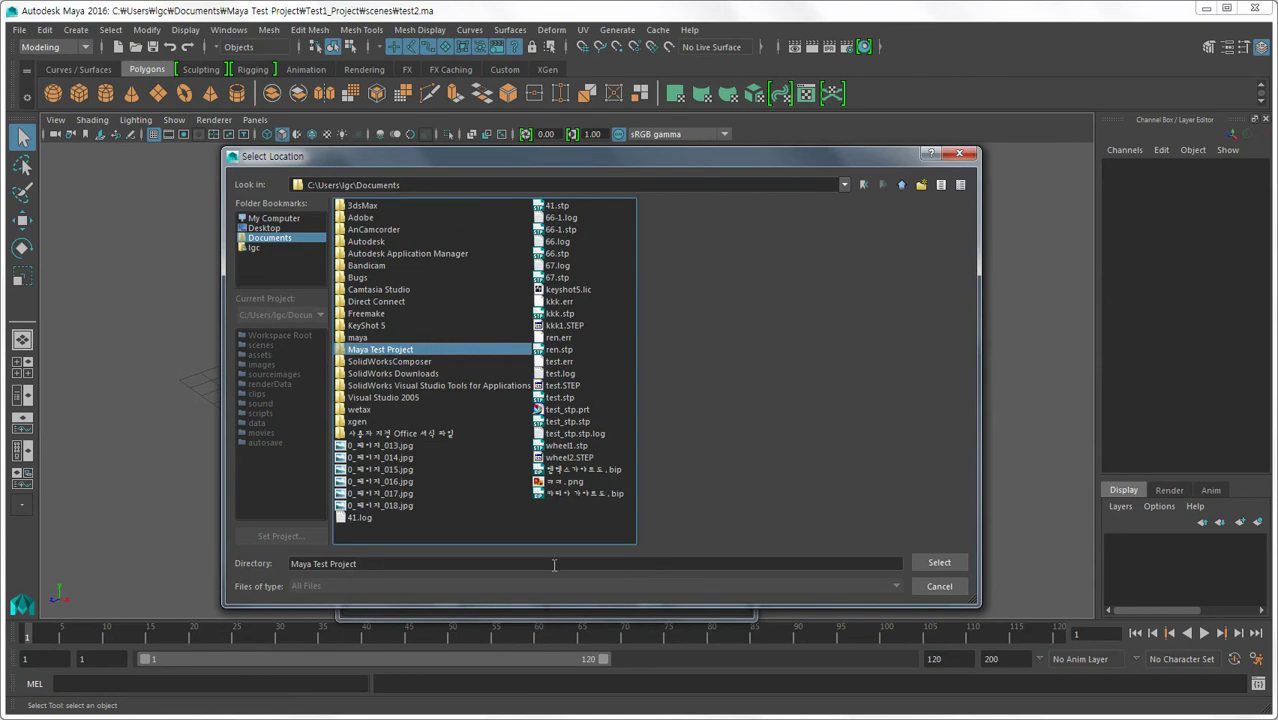
click(933, 563)
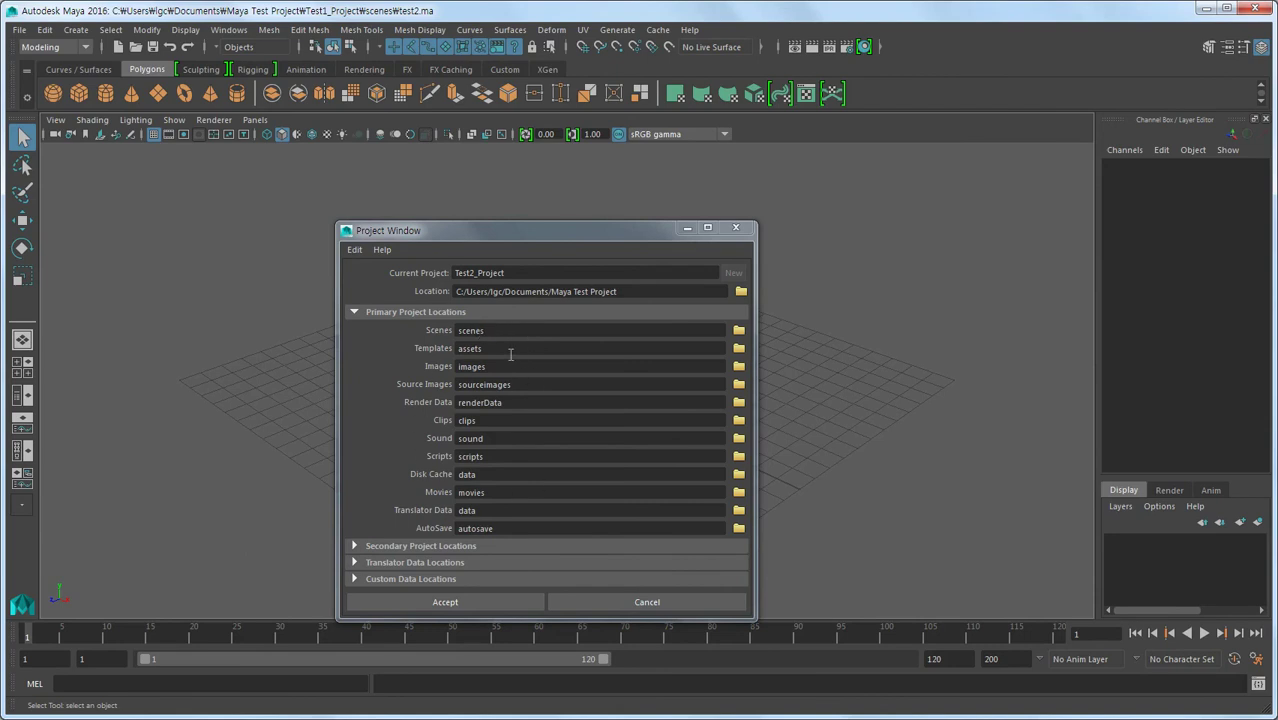
click(522, 605)
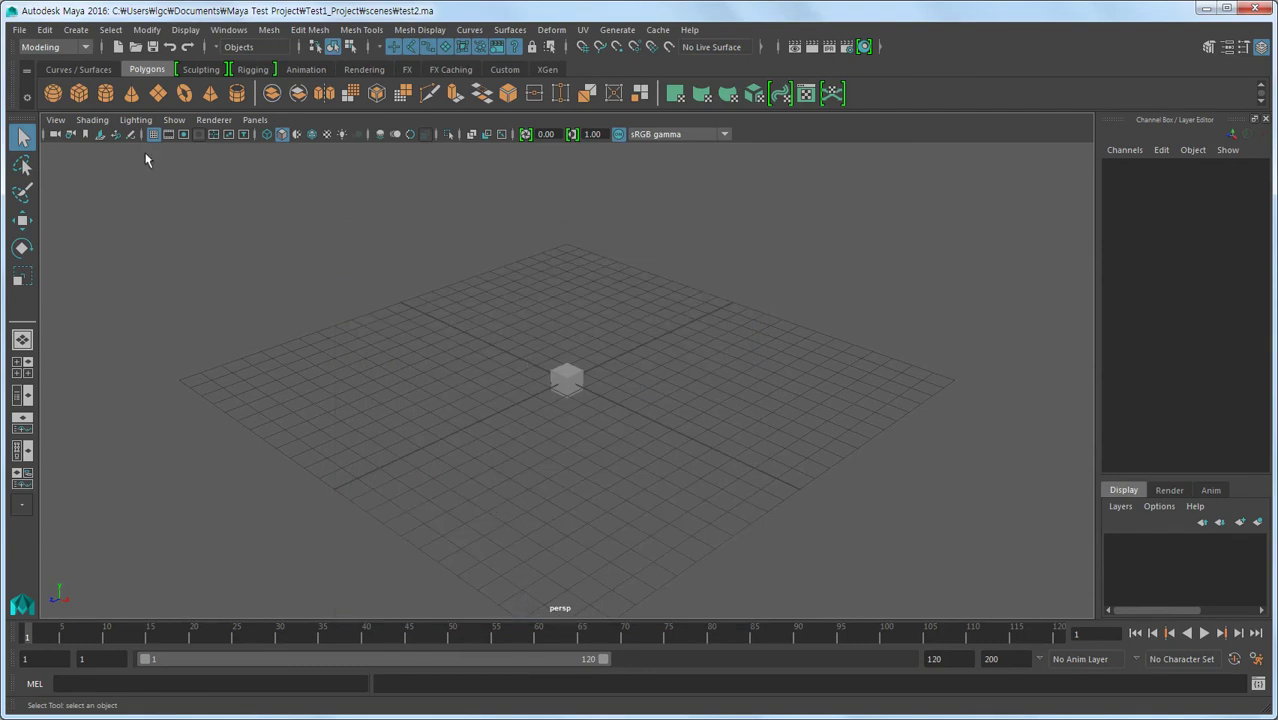
Create a new scene with a polygon cylinder and save it as test3
click(22, 31)
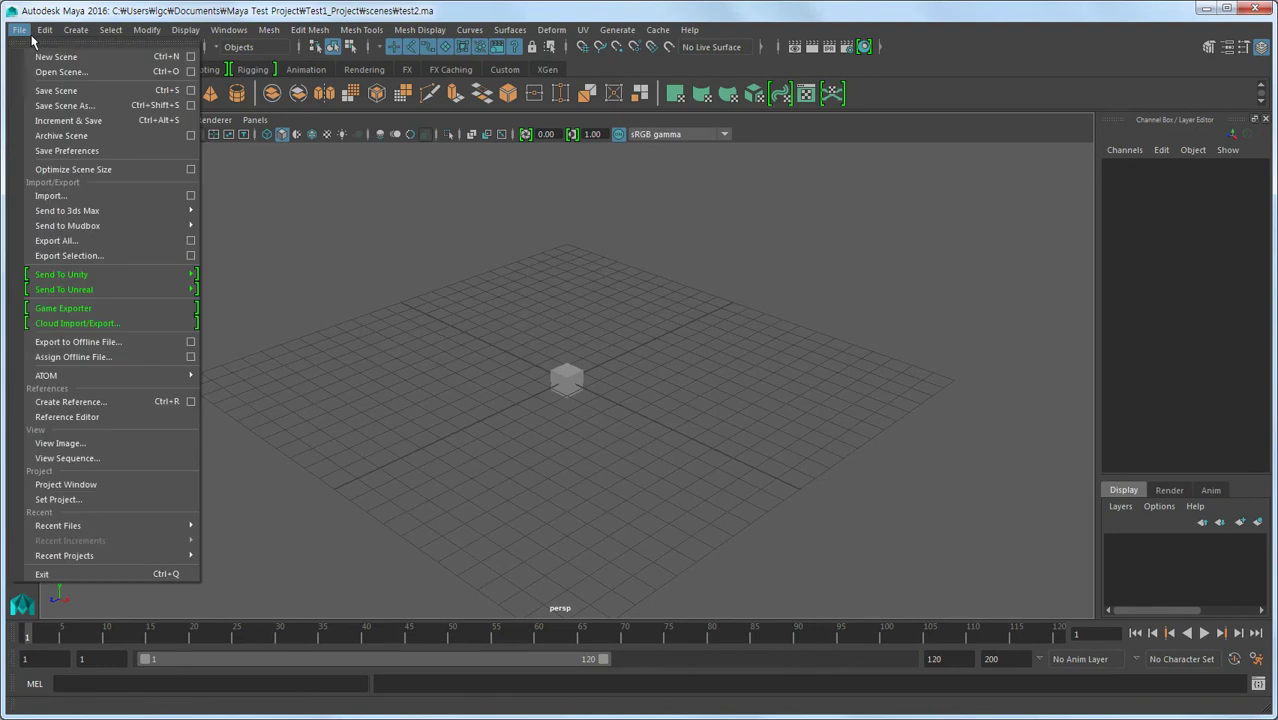
click(45, 53)
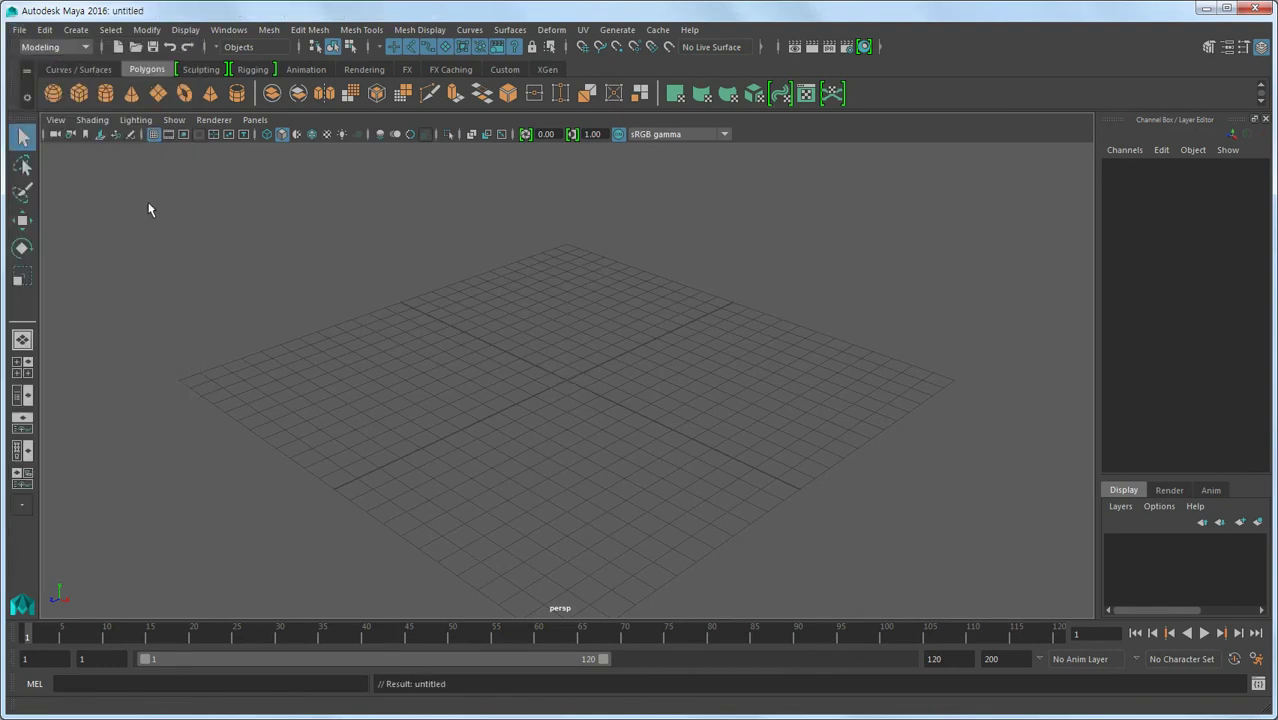
click(108, 95)
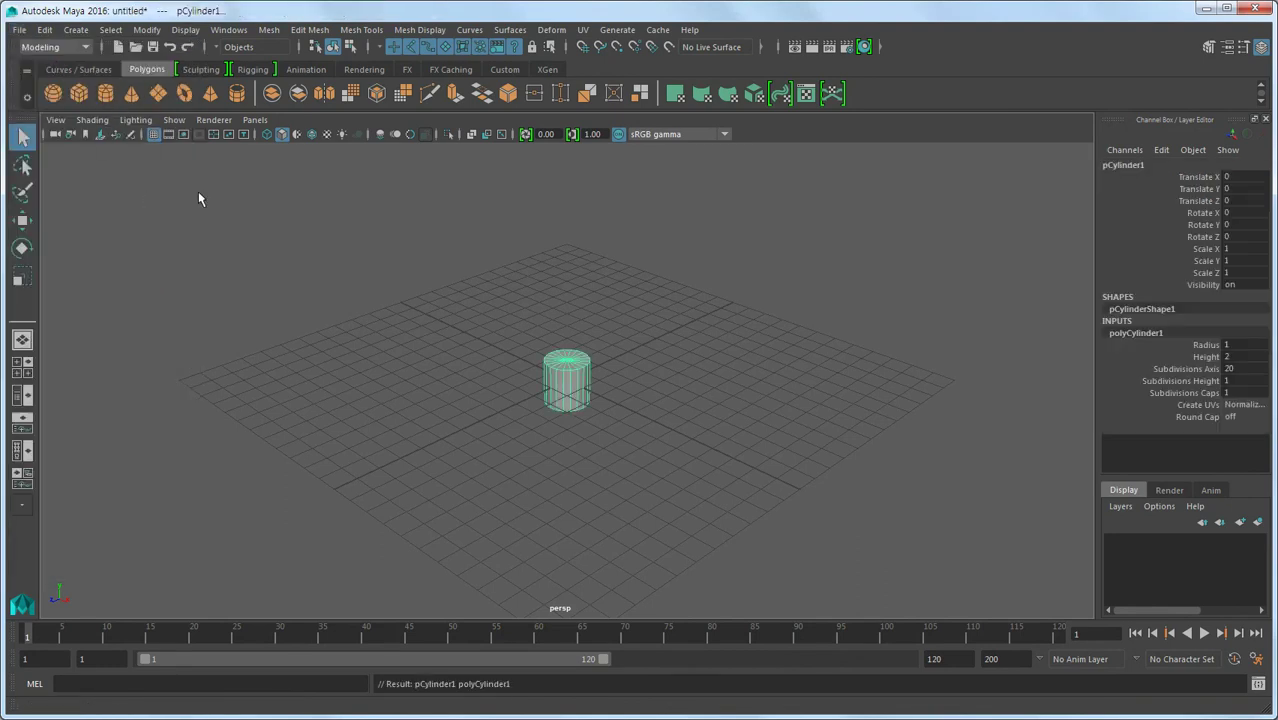
click(22, 30)
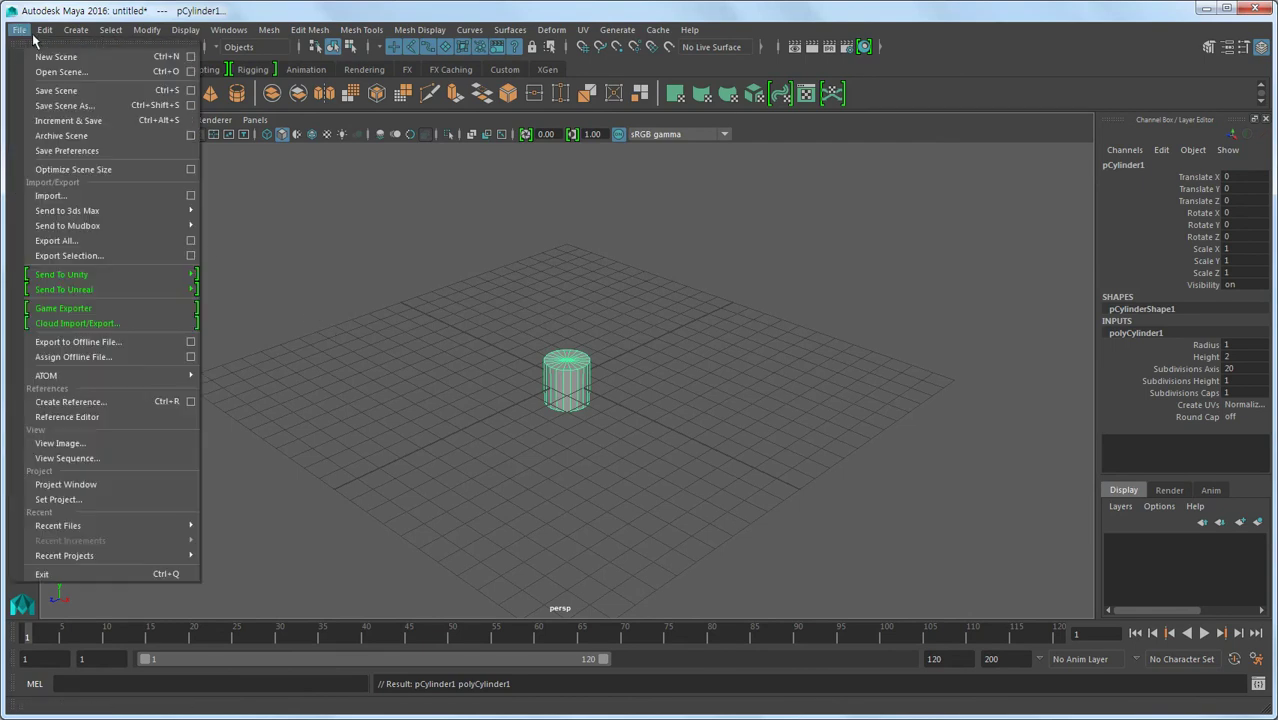
click(62, 105)
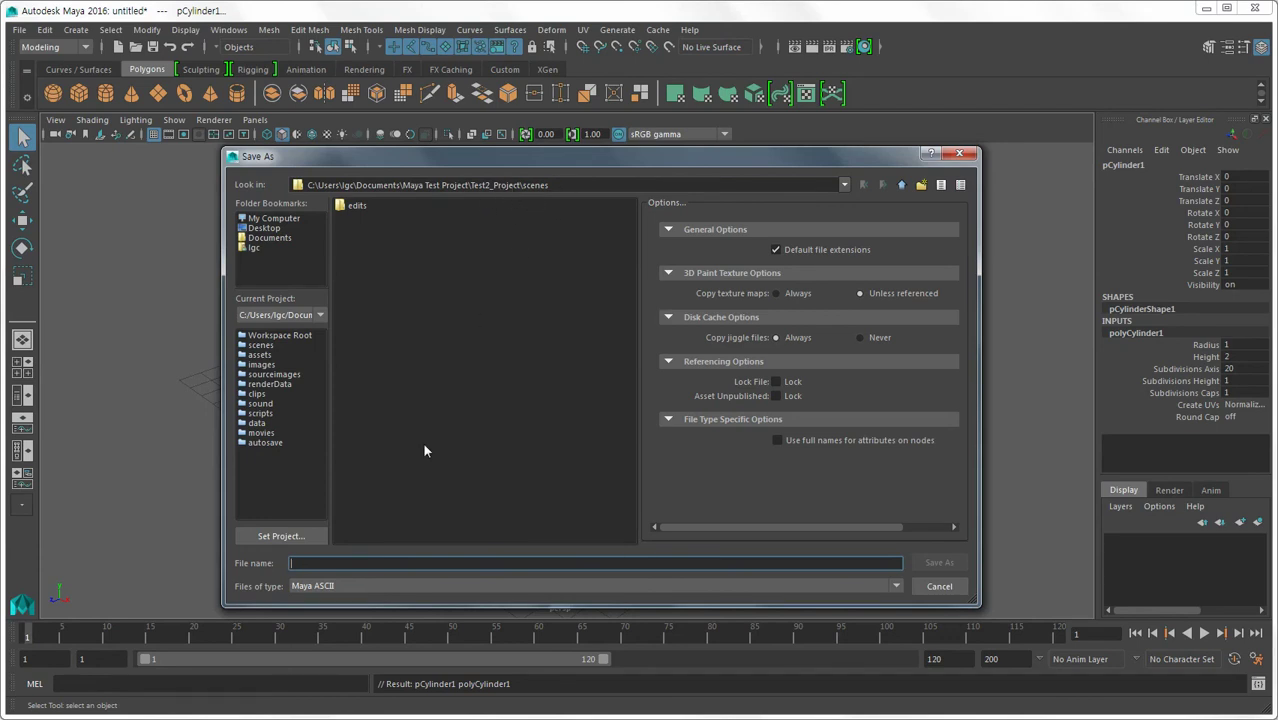
text(test3)
click(933, 561)
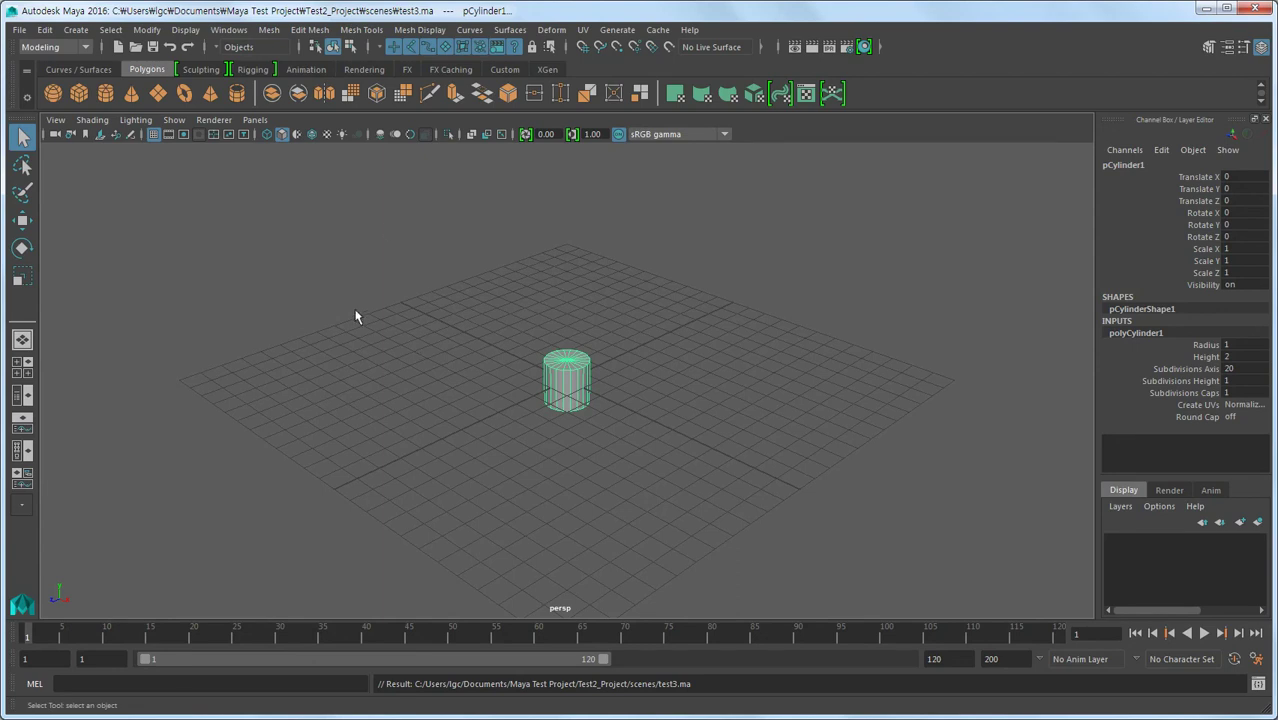
Start a new scene with a polygon cone, cancelling the save dialog without saving
click(19, 29)
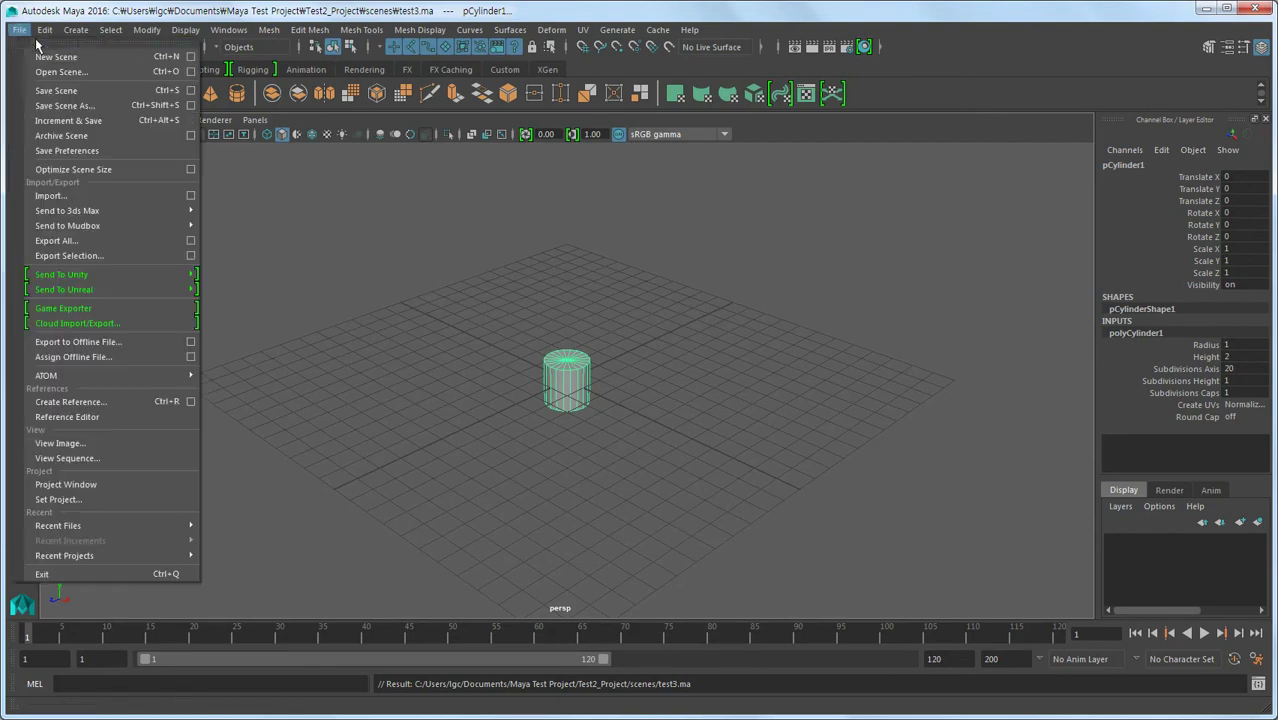
click(45, 44)
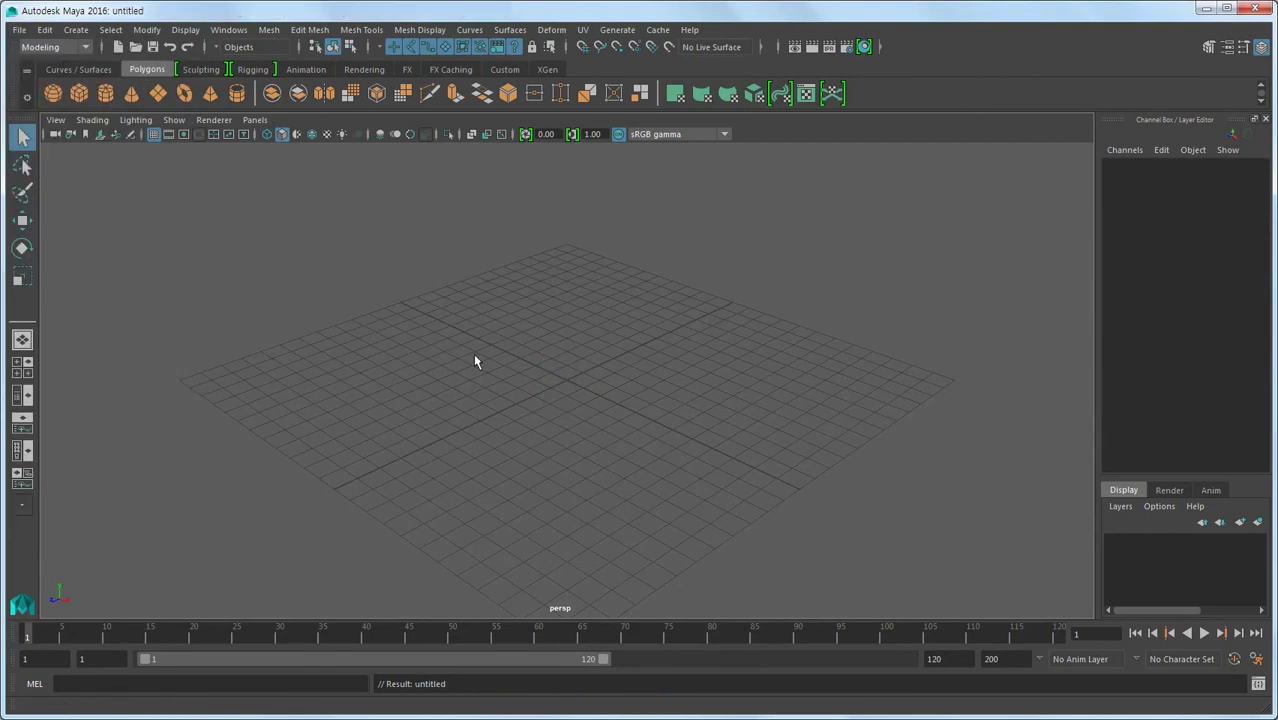
click(131, 93)
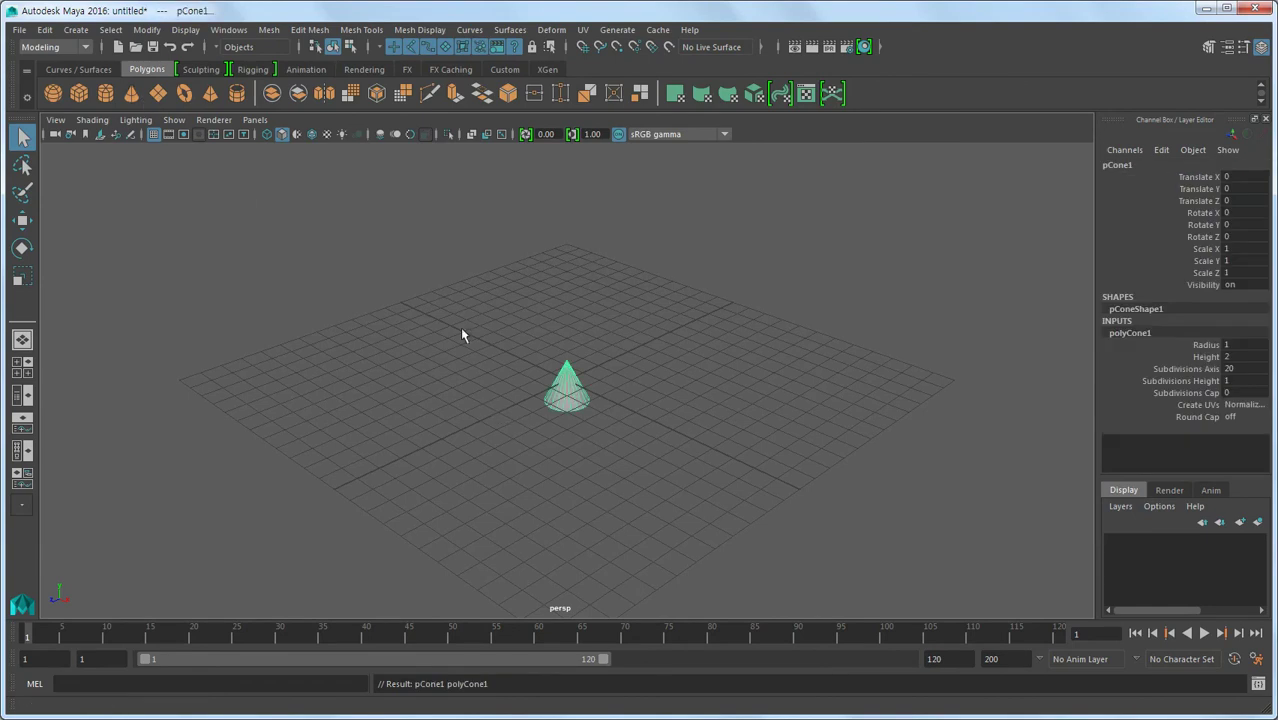
click(19, 29)
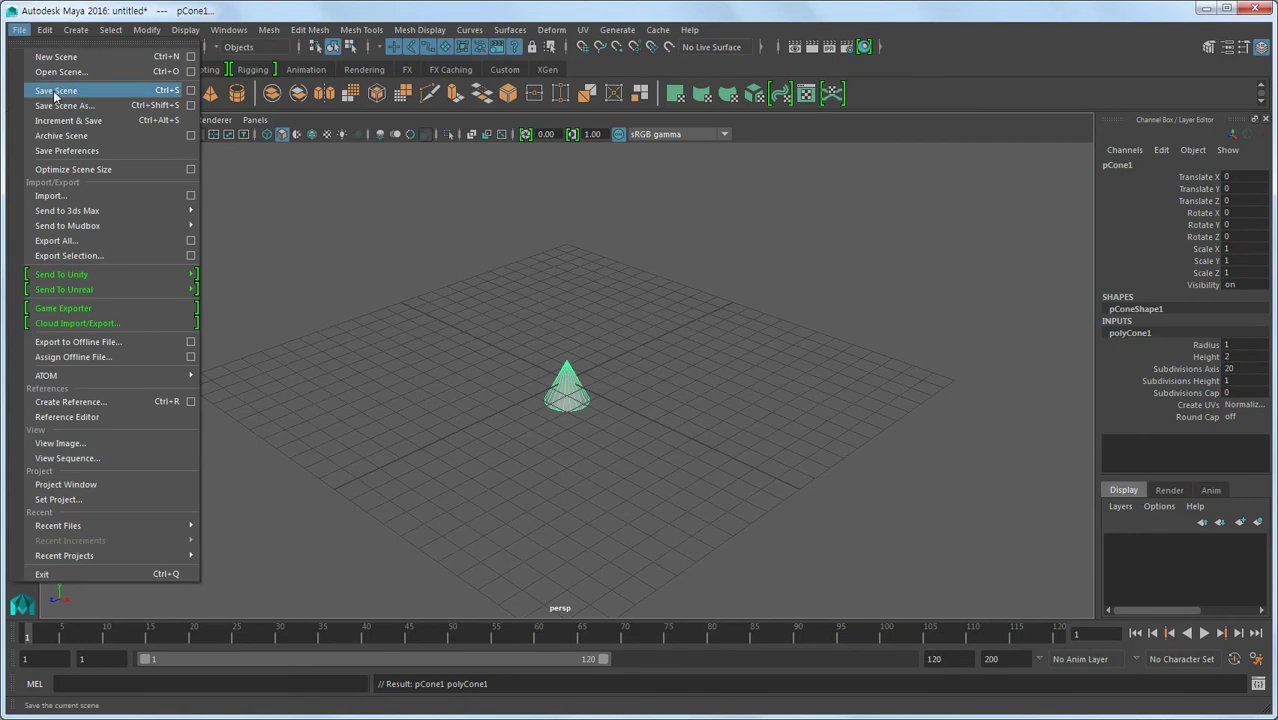
click(53, 90)
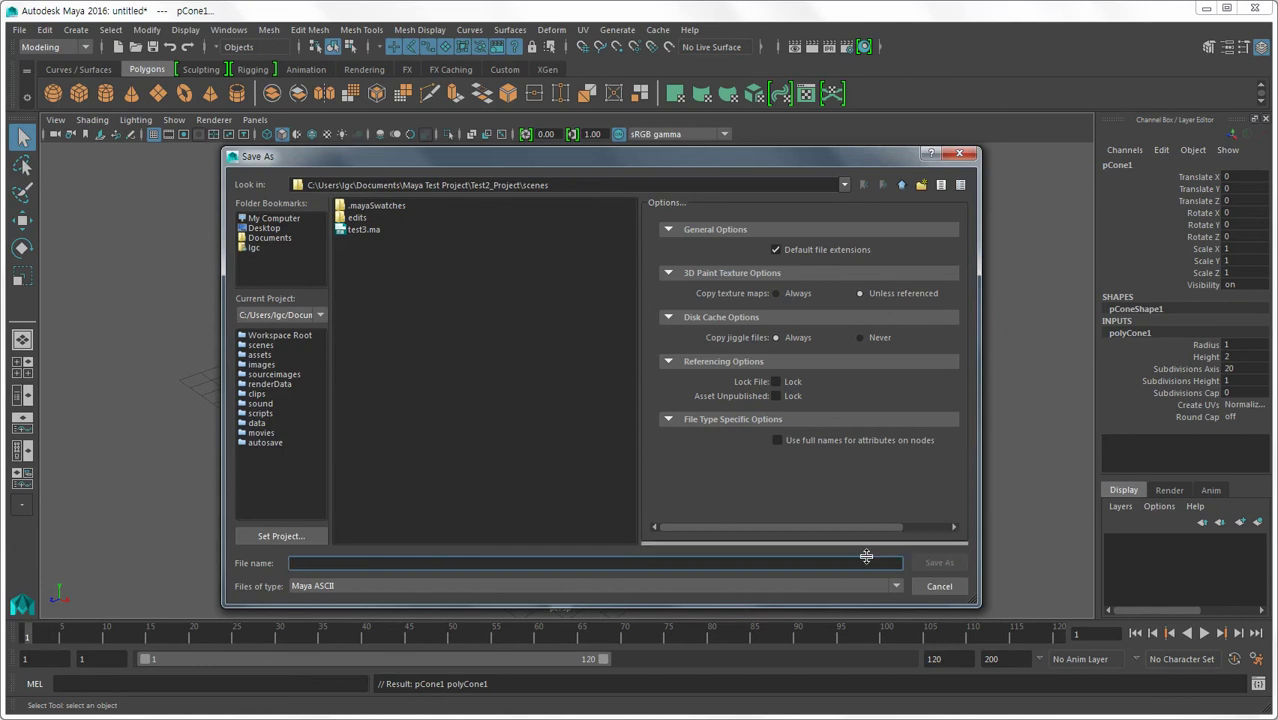
click(939, 586)
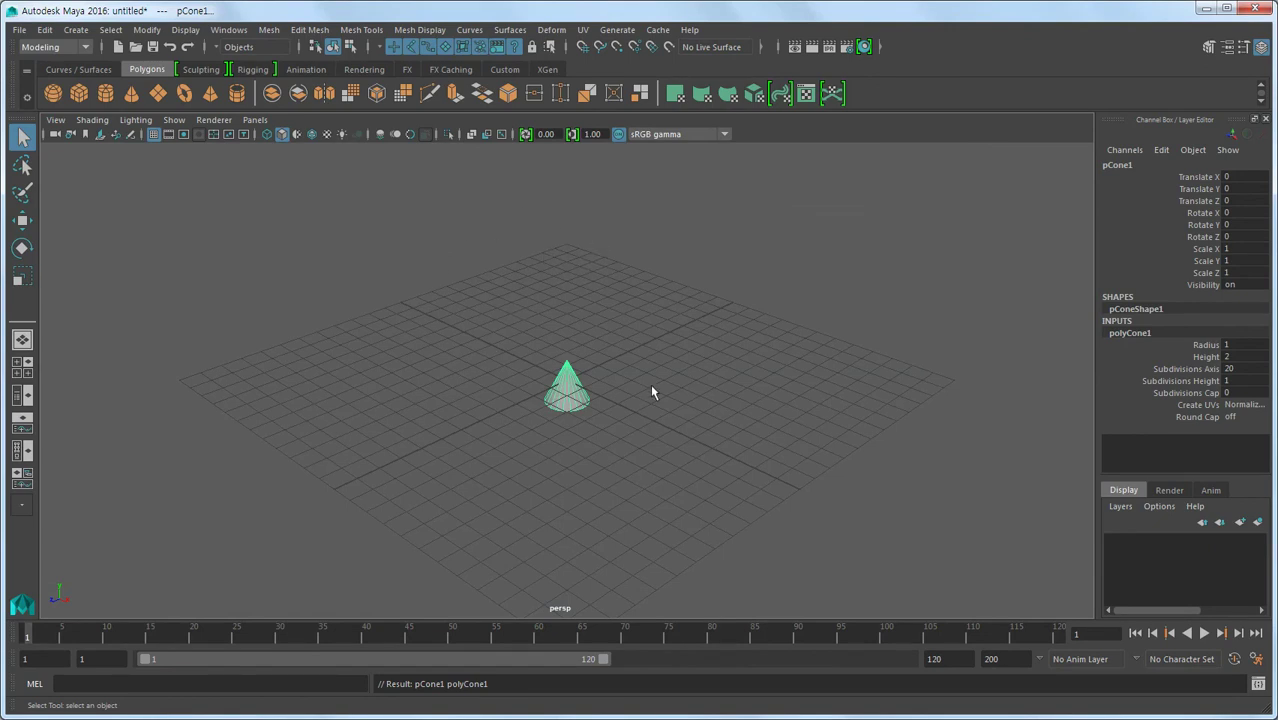
click(20, 30)
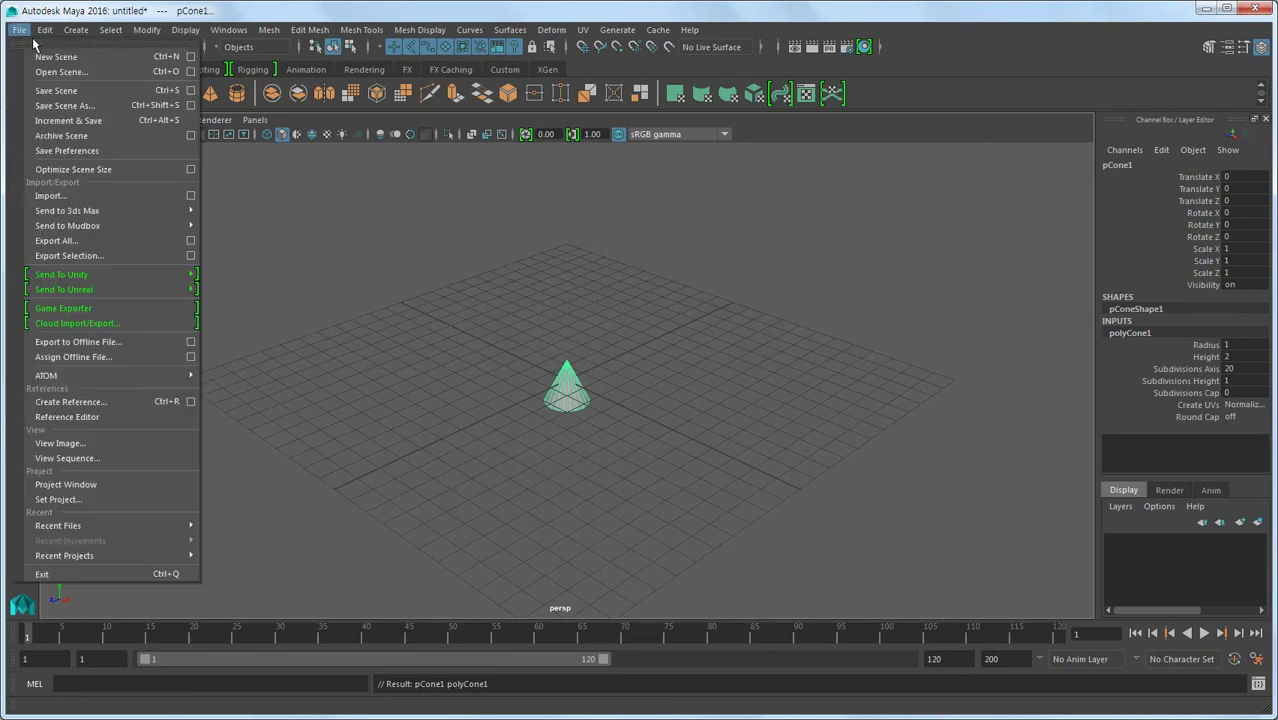
click(56, 106)
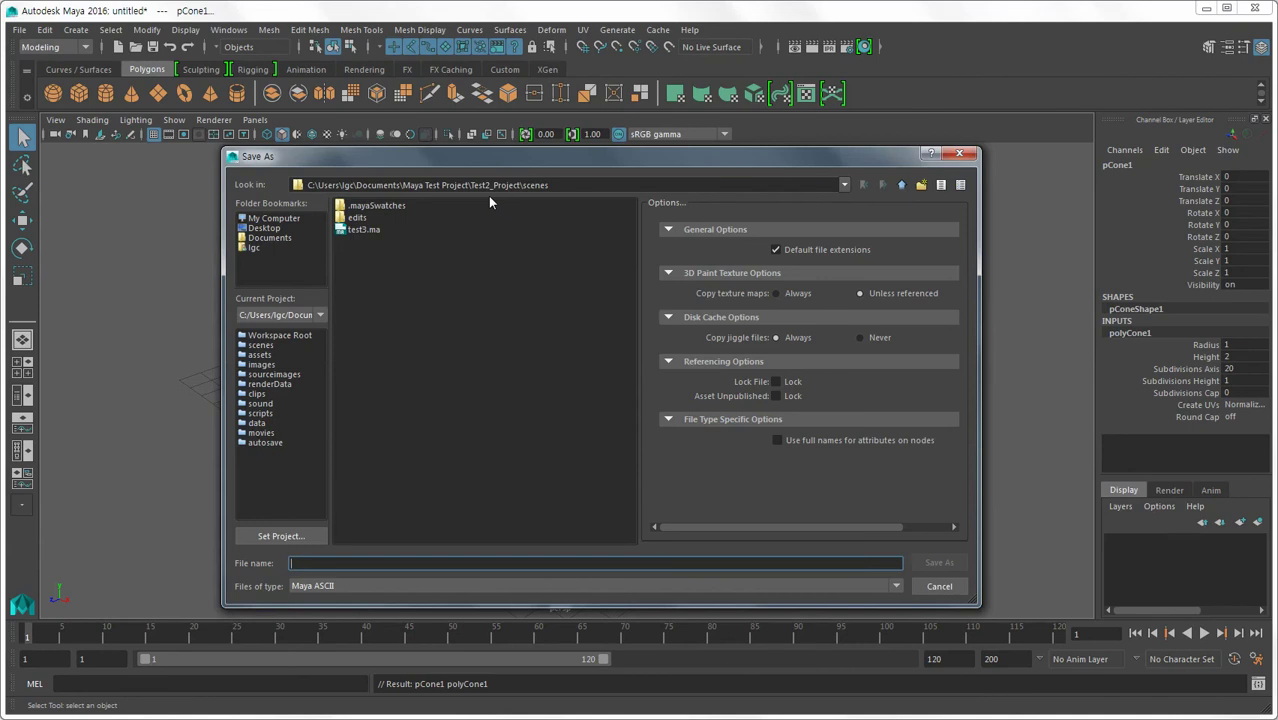
click(945, 587)
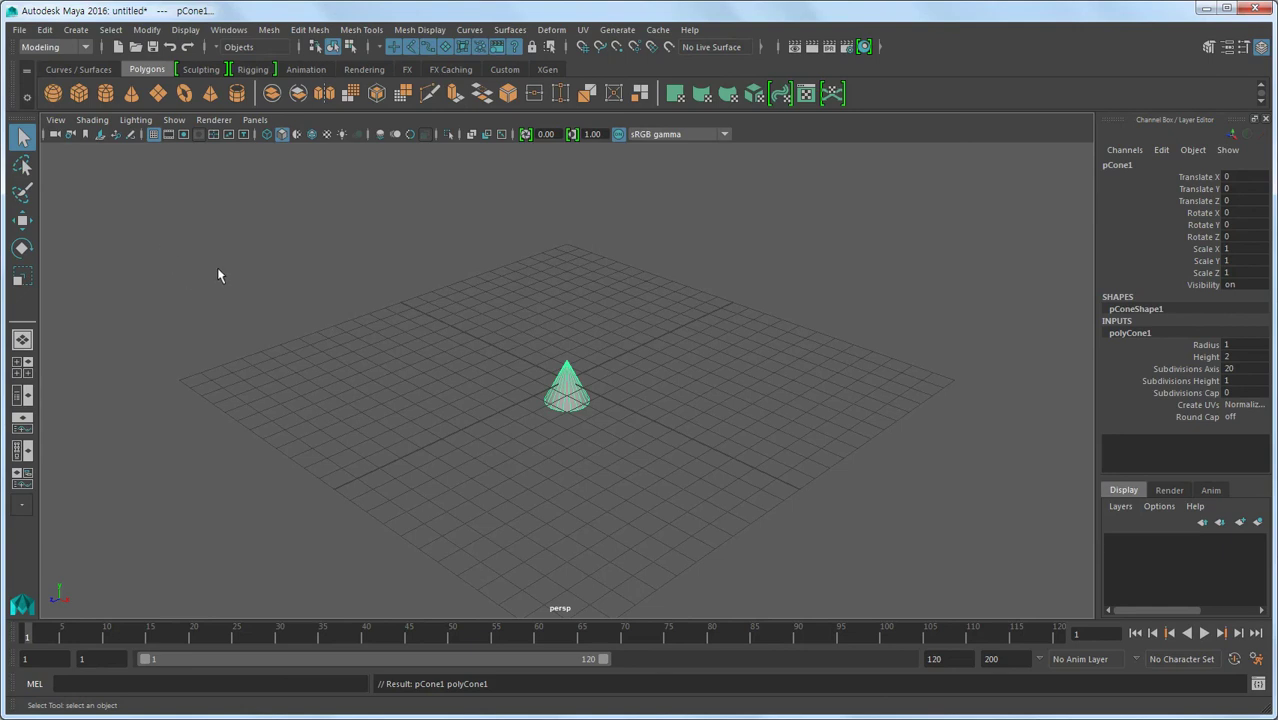
click(20, 30)
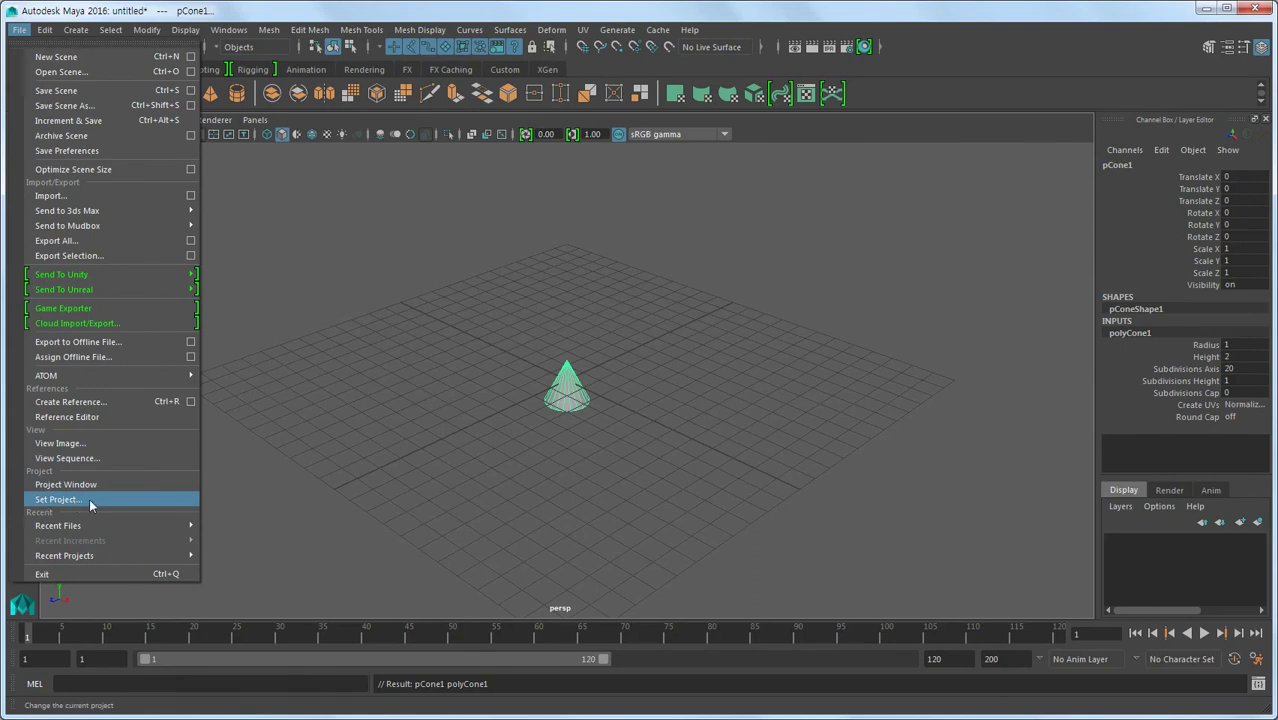
Open Set Project on the Maya Test Project folder and select Test1_Project
click(92, 500)
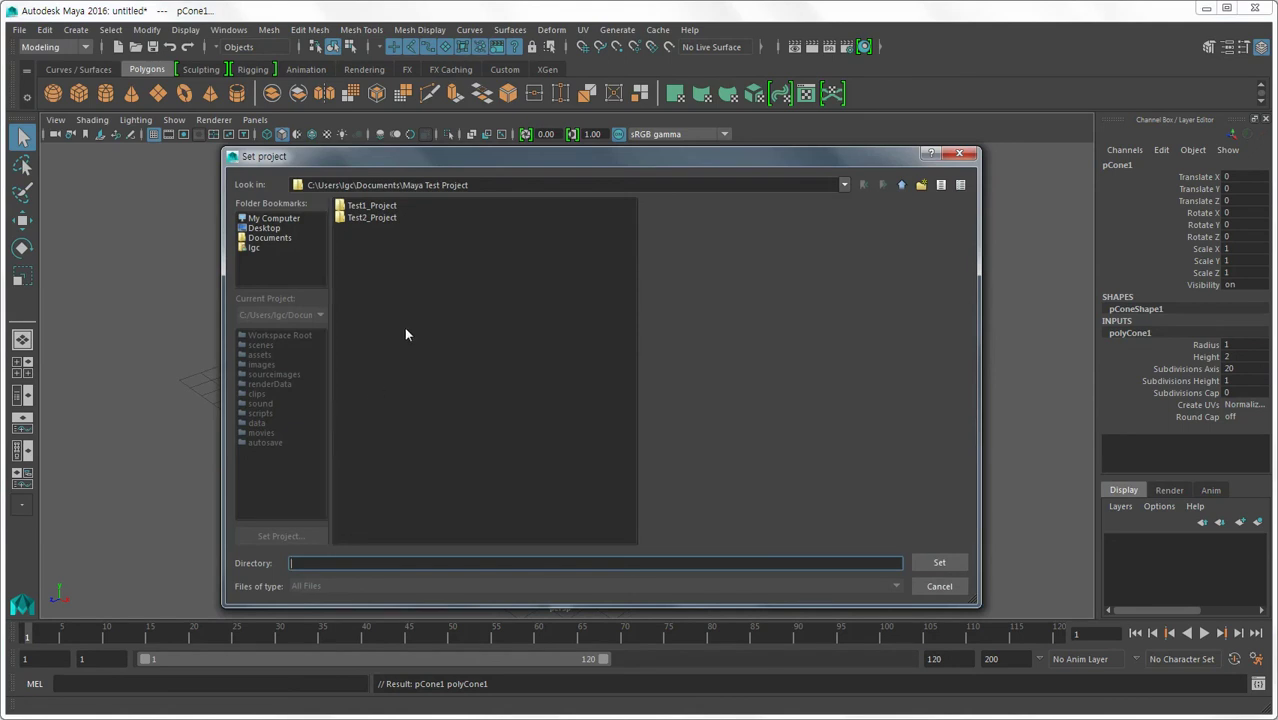
click(378, 206)
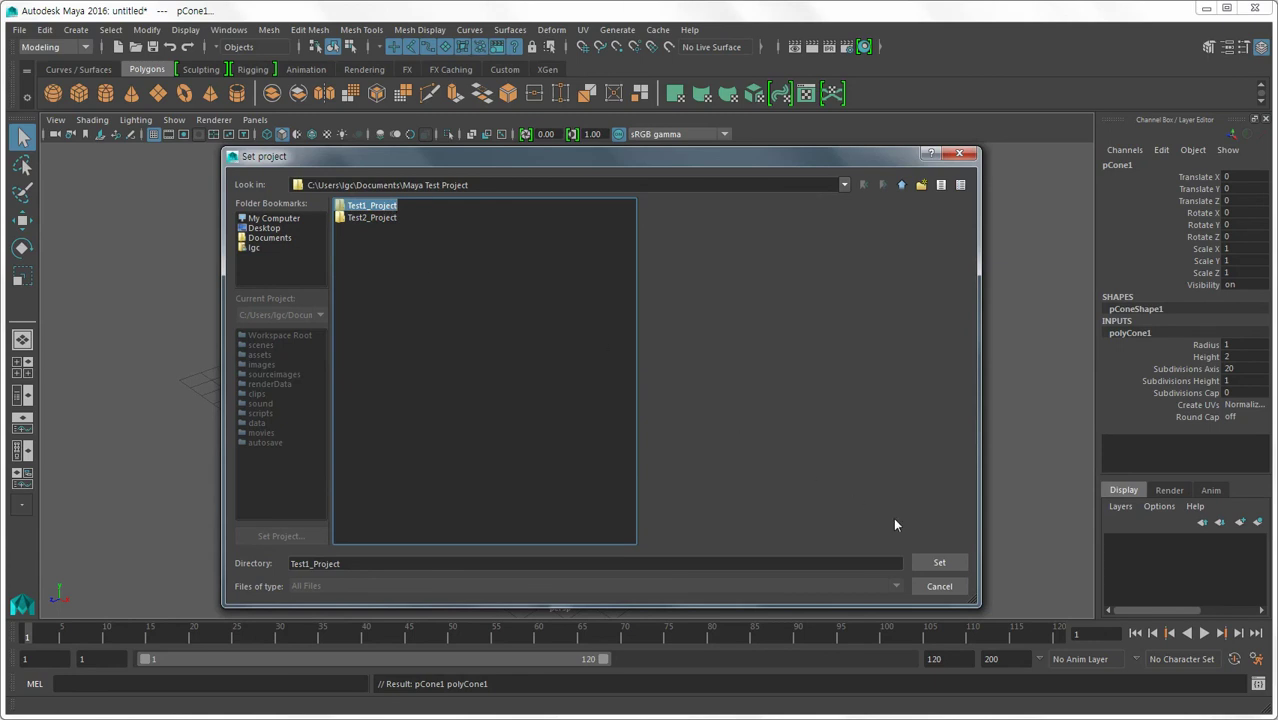
click(940, 564)
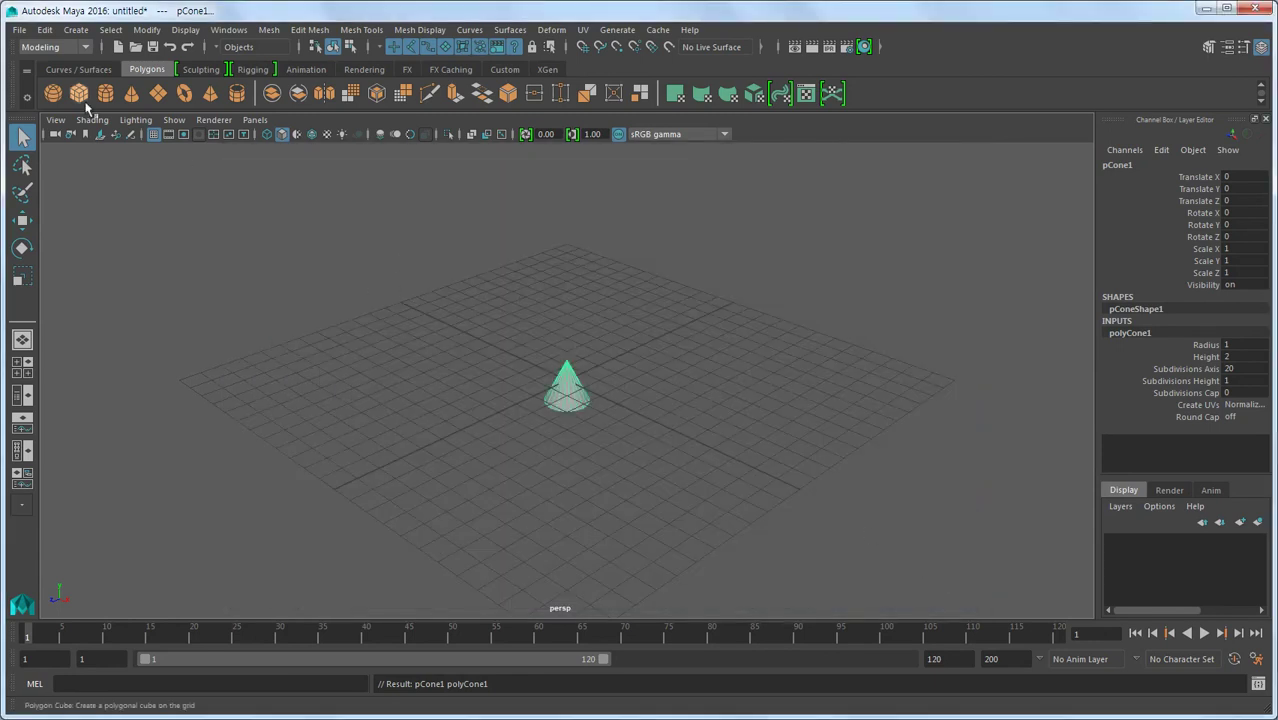
click(19, 29)
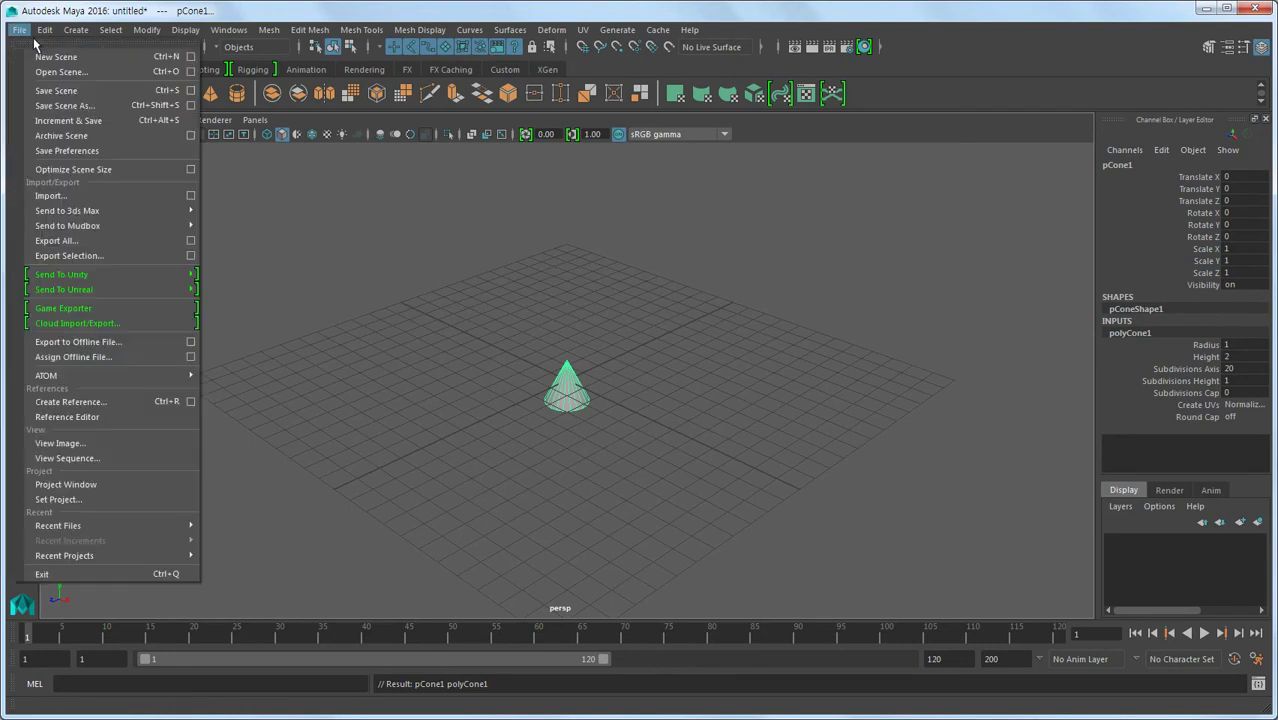
click(57, 91)
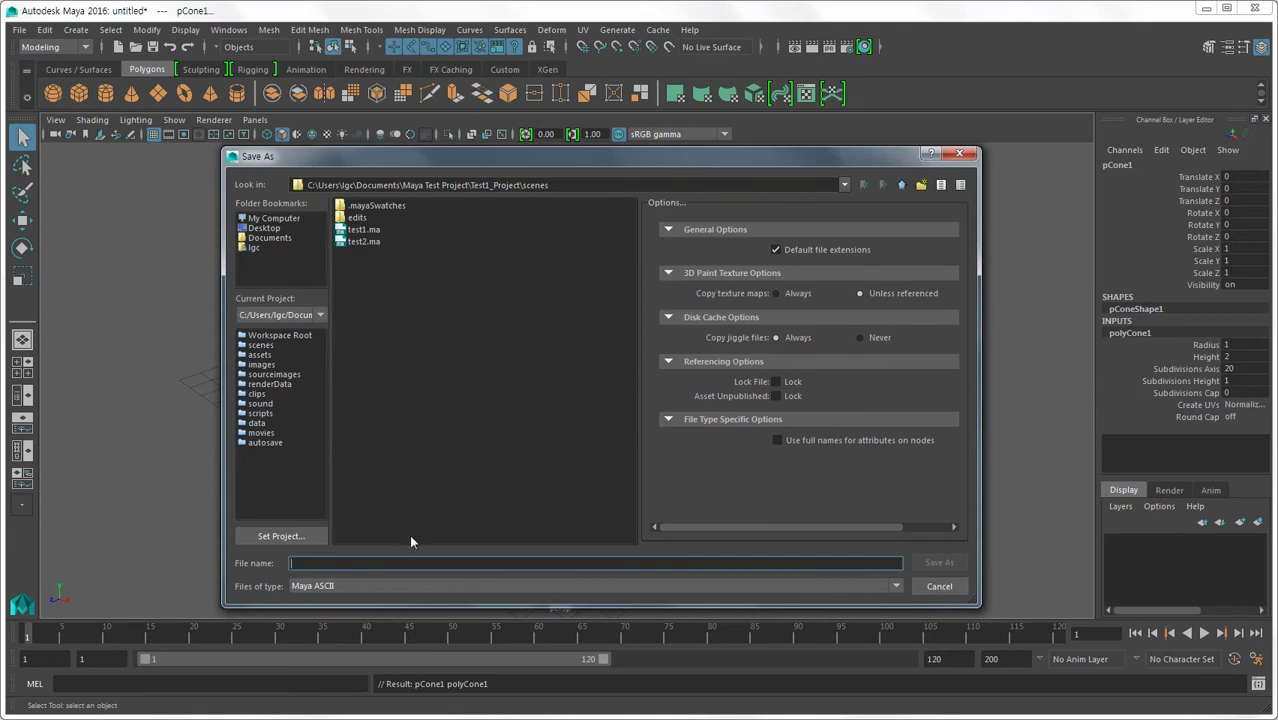
click(940, 587)
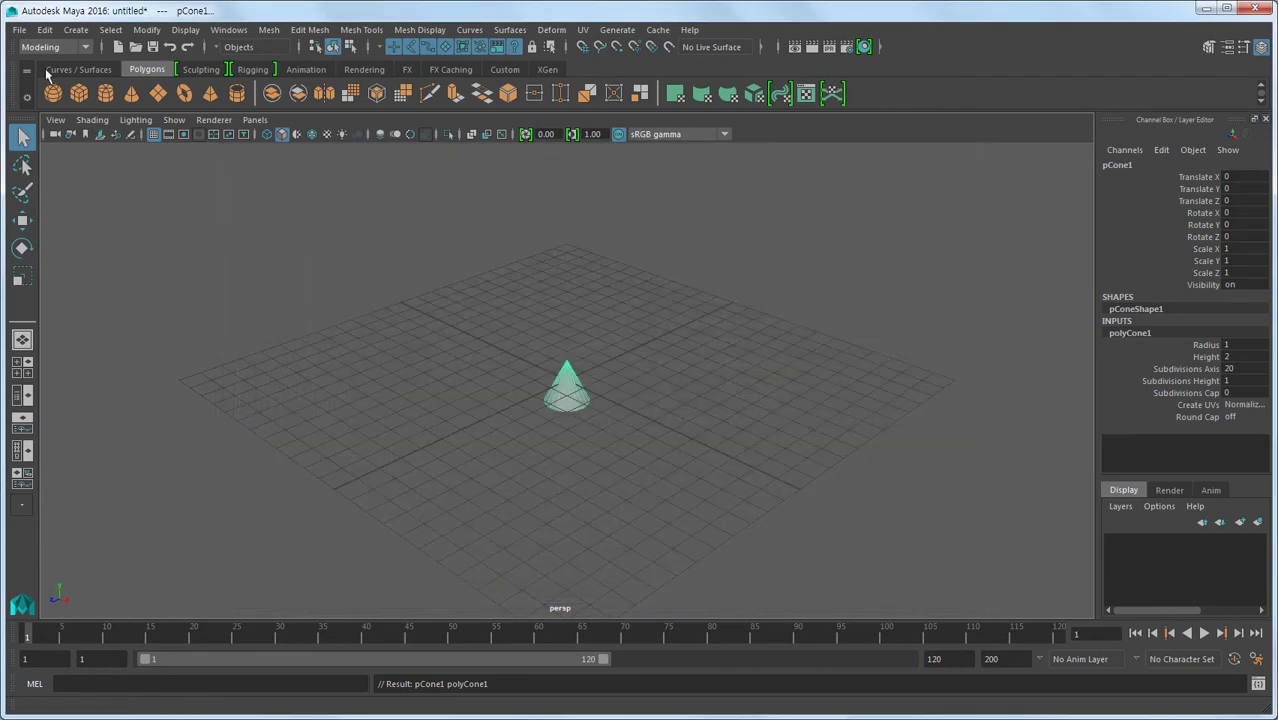
click(19, 29)
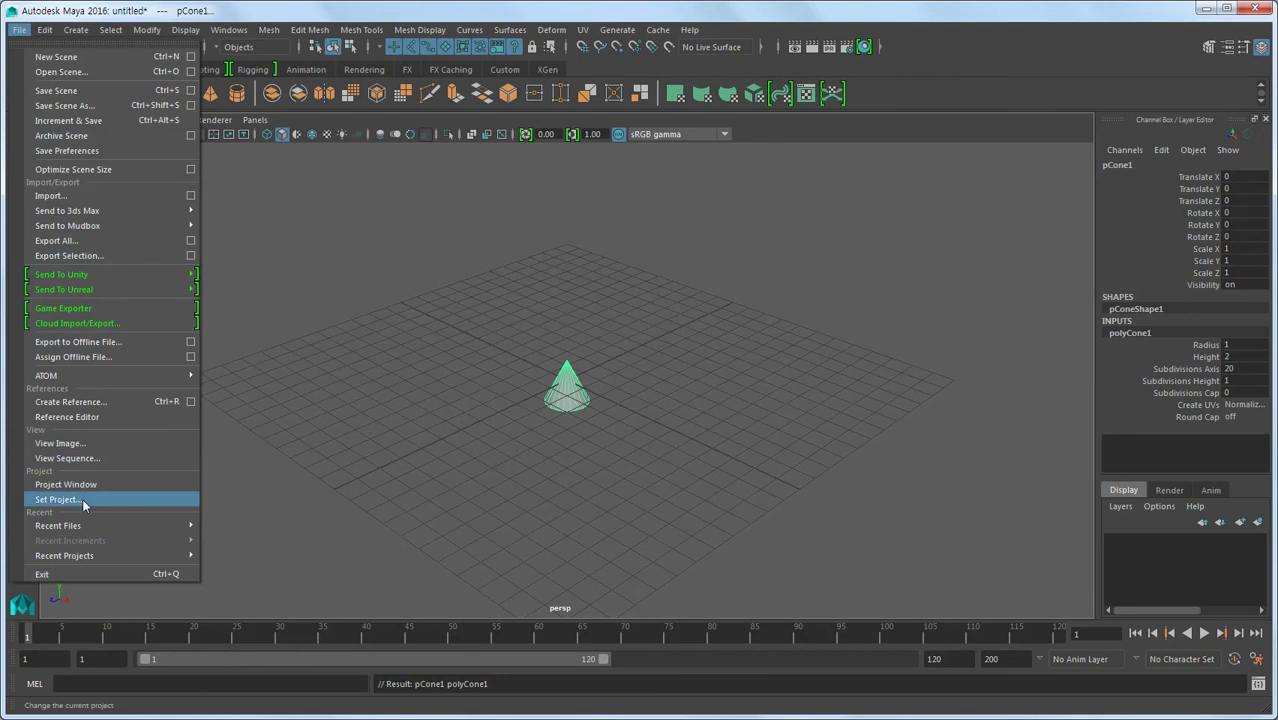
click(406, 406)
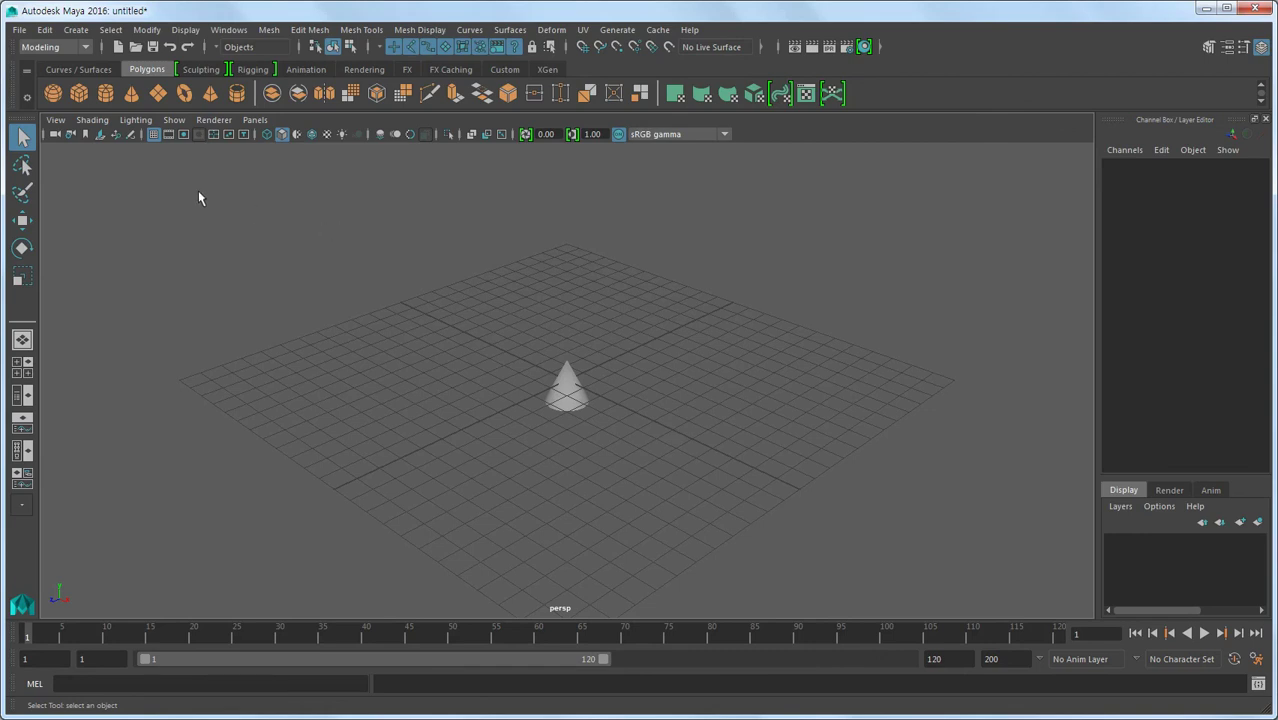
click(22, 30)
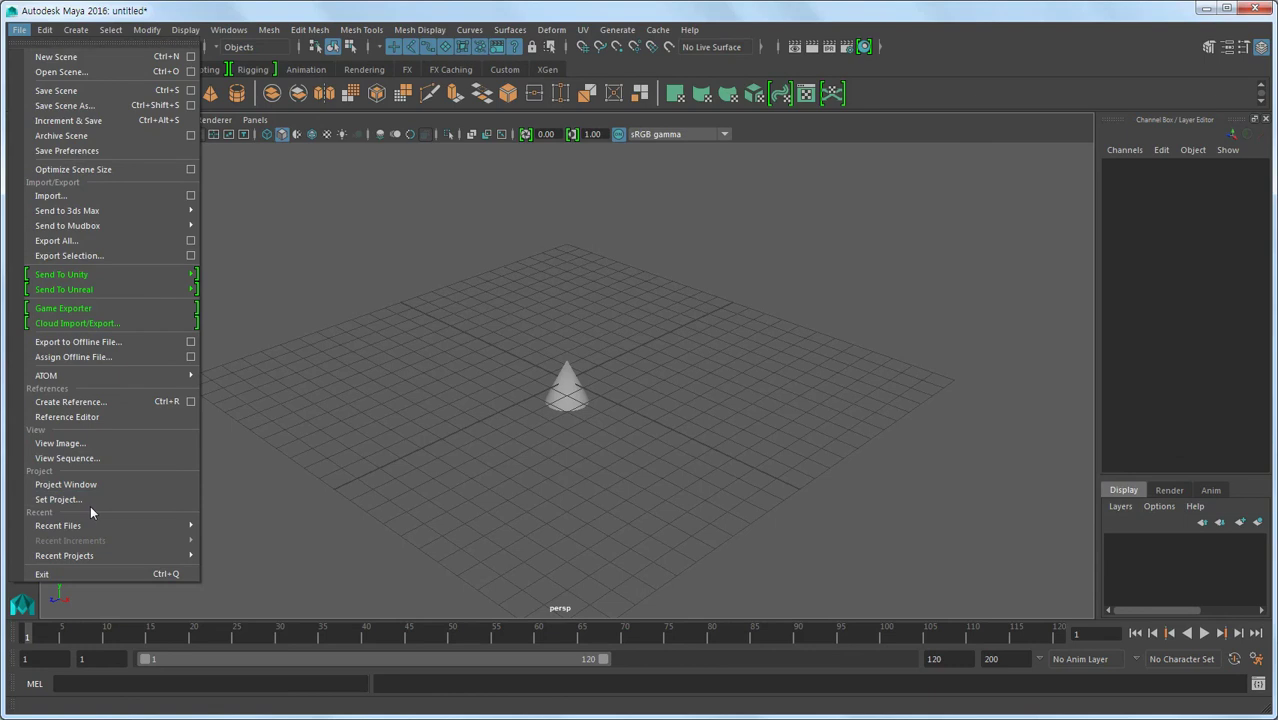
Open test2.ma from Test1_Project's scenes, discarding the untitled cone scene, and select the cube
click(315, 460)
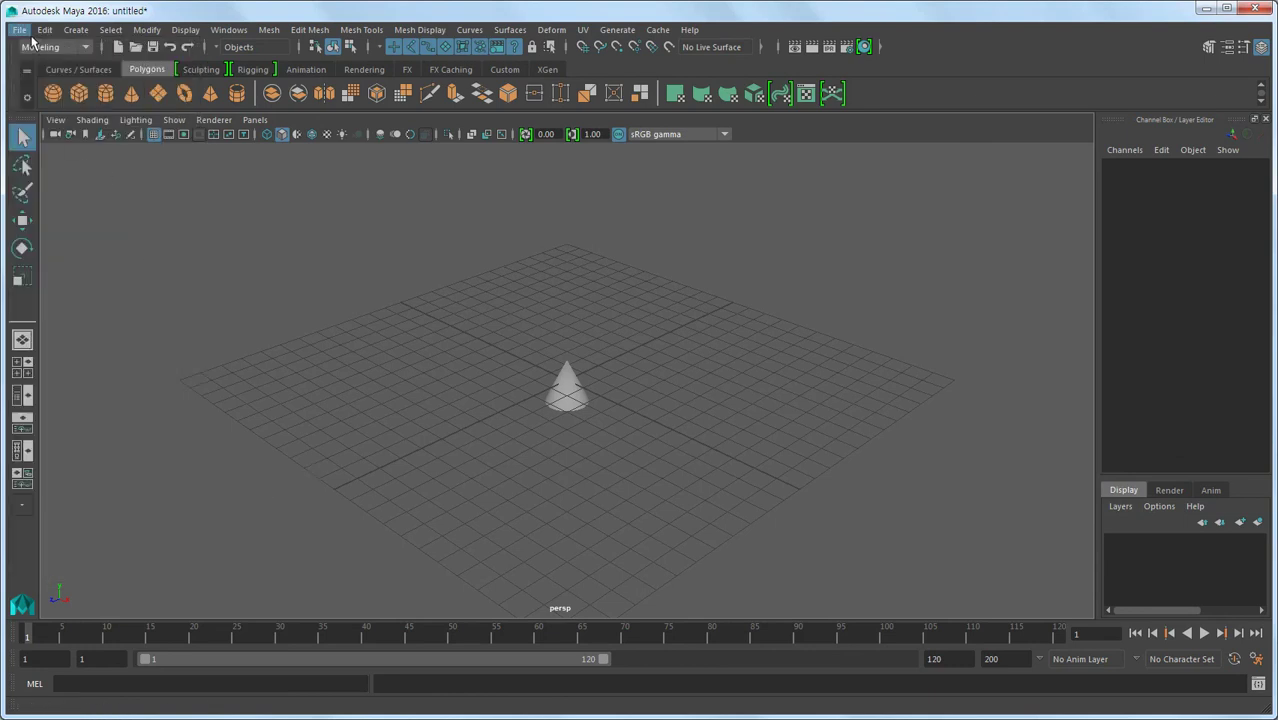
click(19, 30)
click(52, 74)
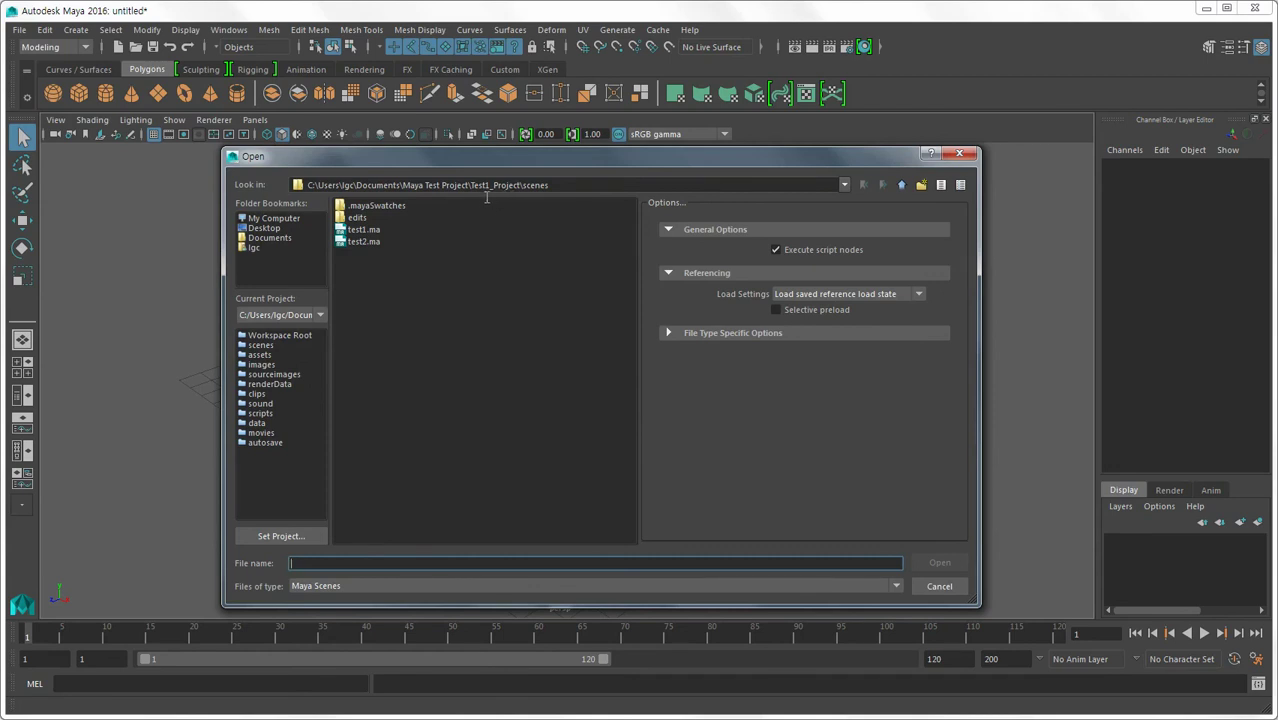
click(366, 241)
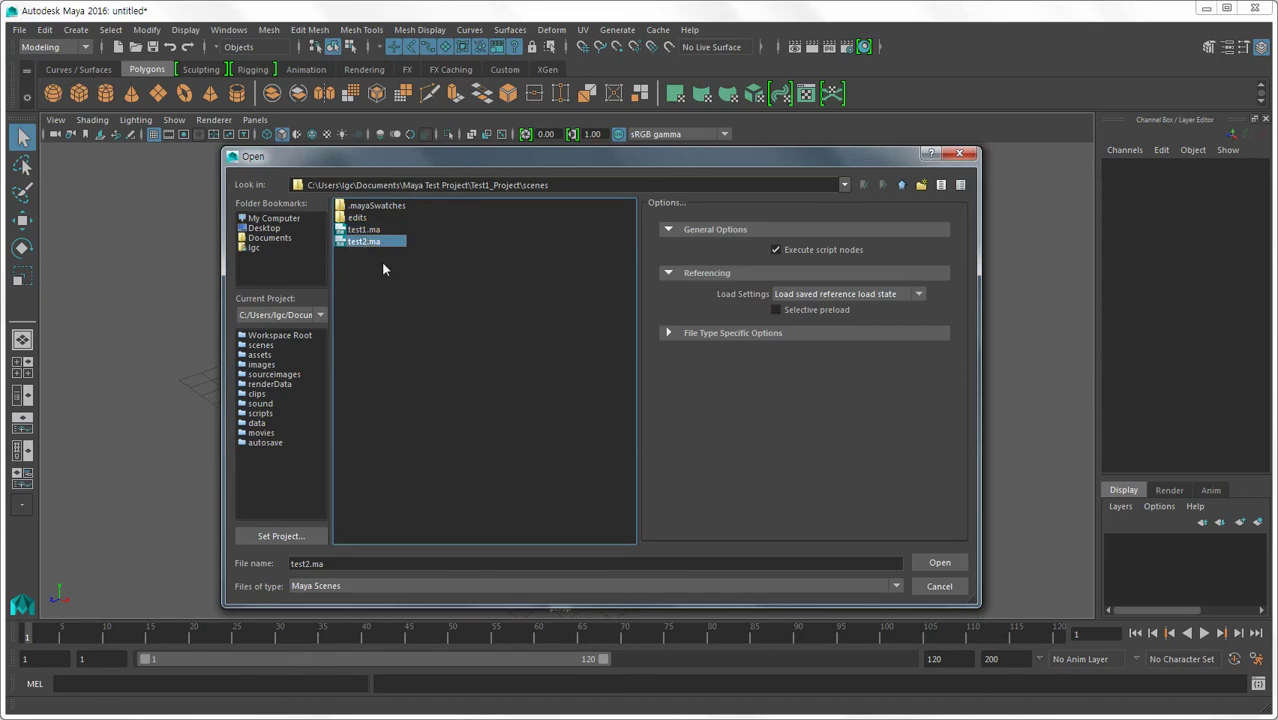
click(940, 563)
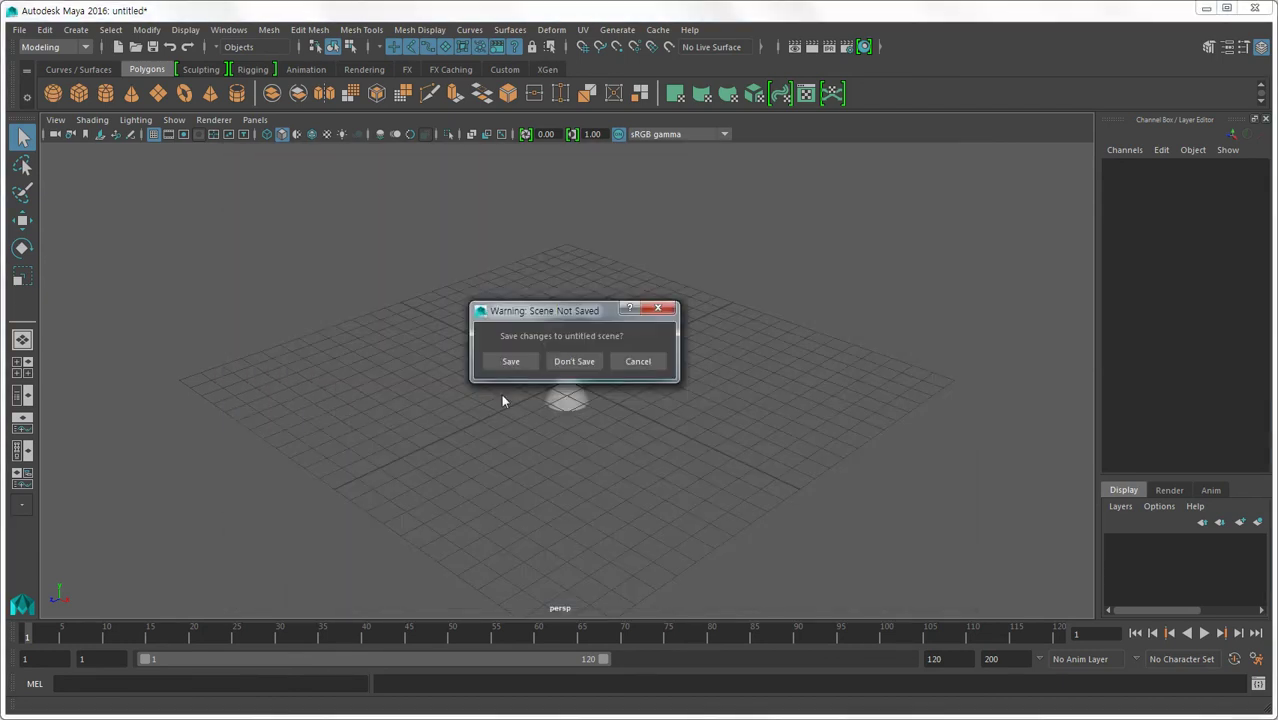
click(586, 366)
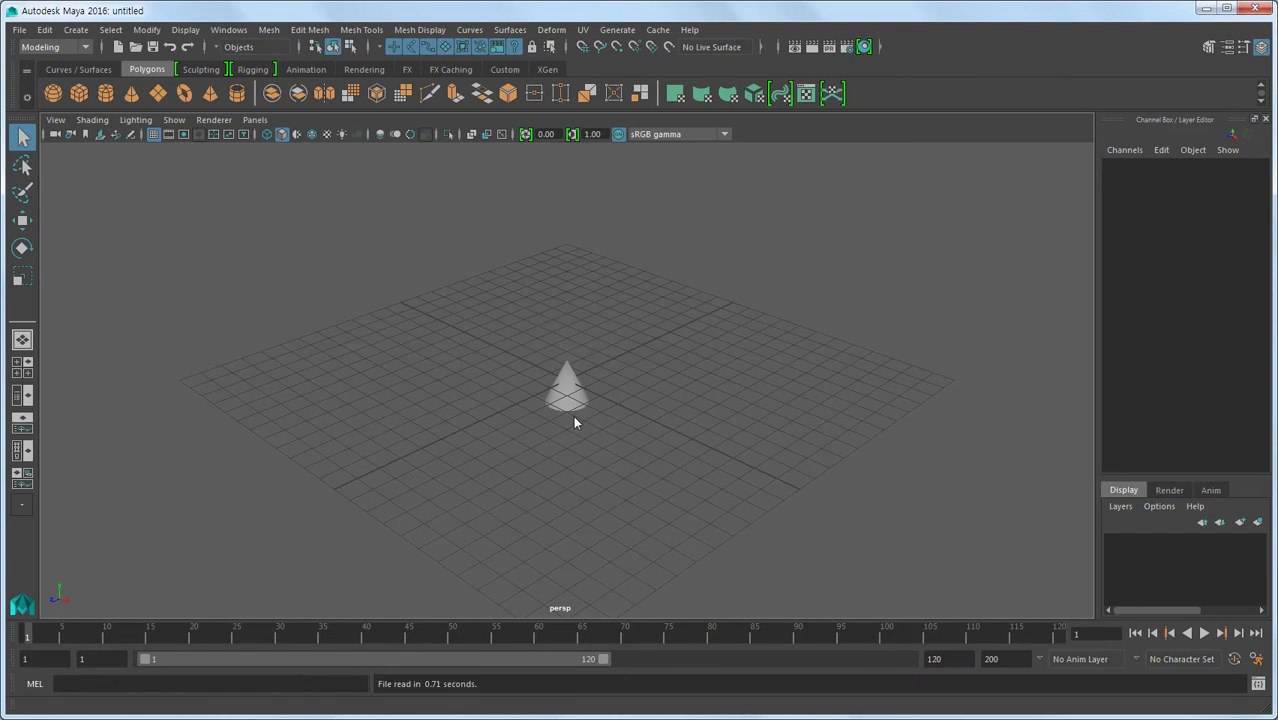
click(586, 385)
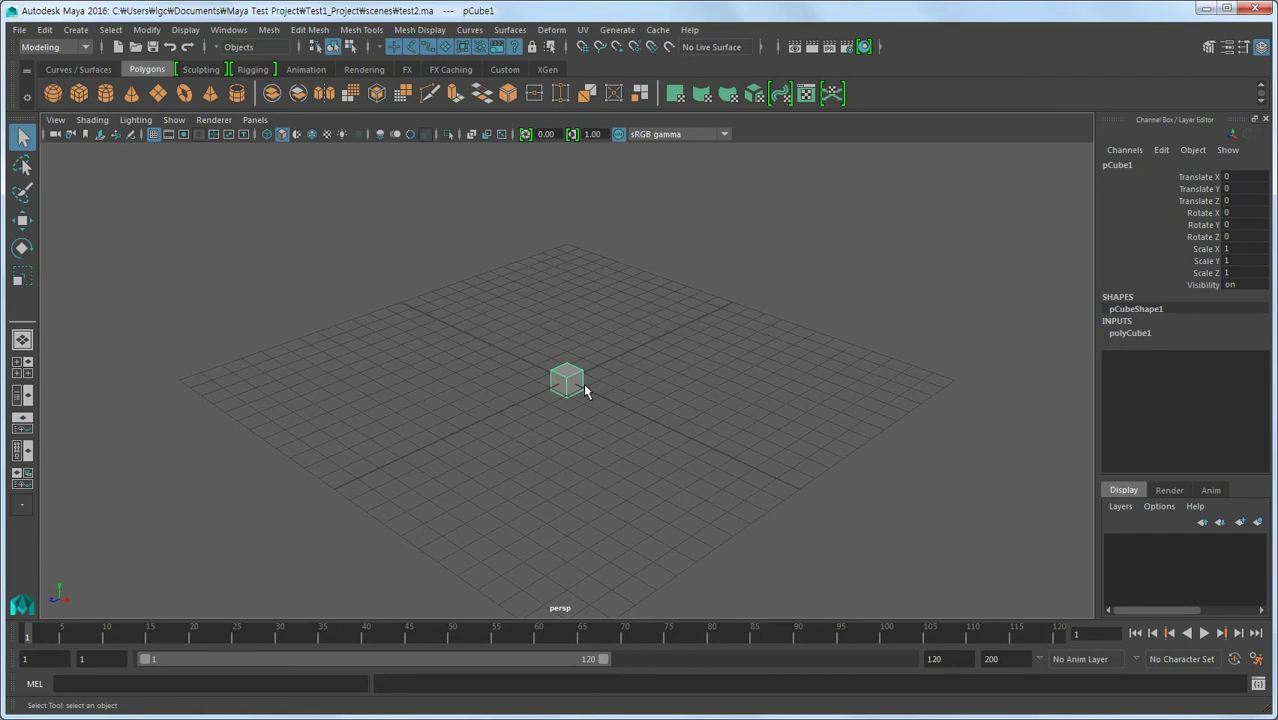
Move pCube1 along X to 7.438 and save test2.ma in place
key(w)
drag(620, 408, 765, 501)
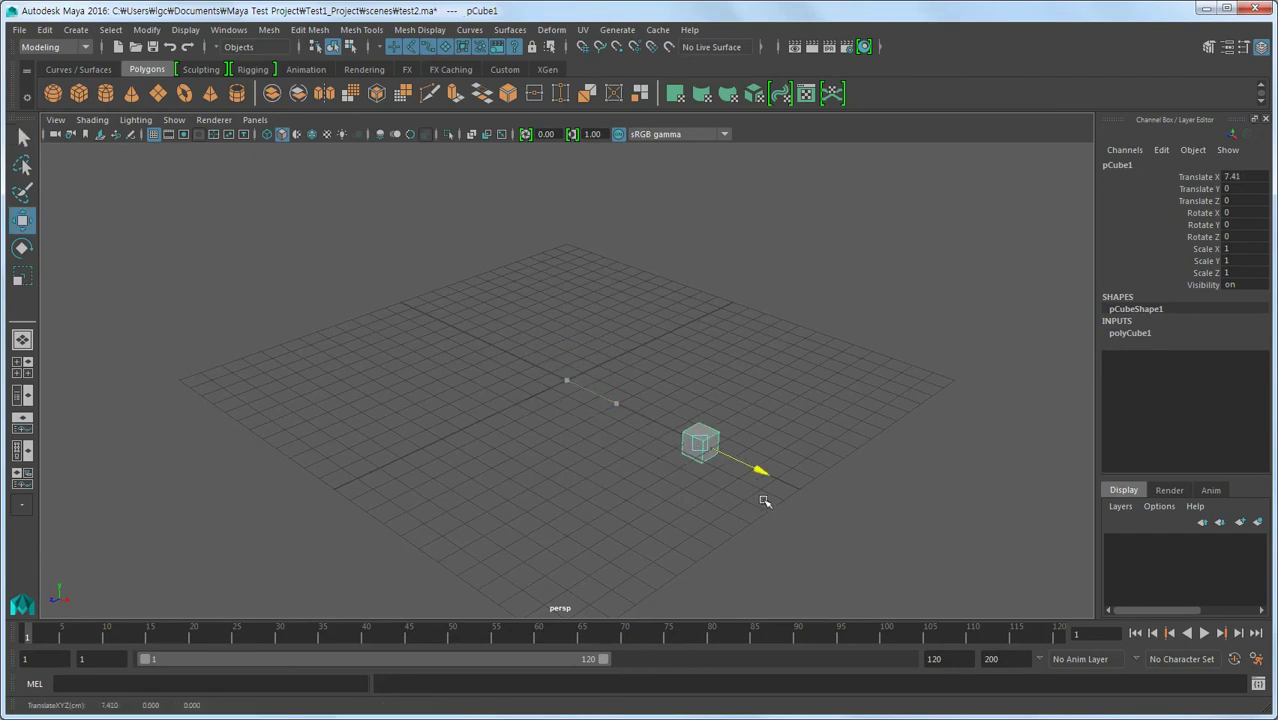
click(24, 32)
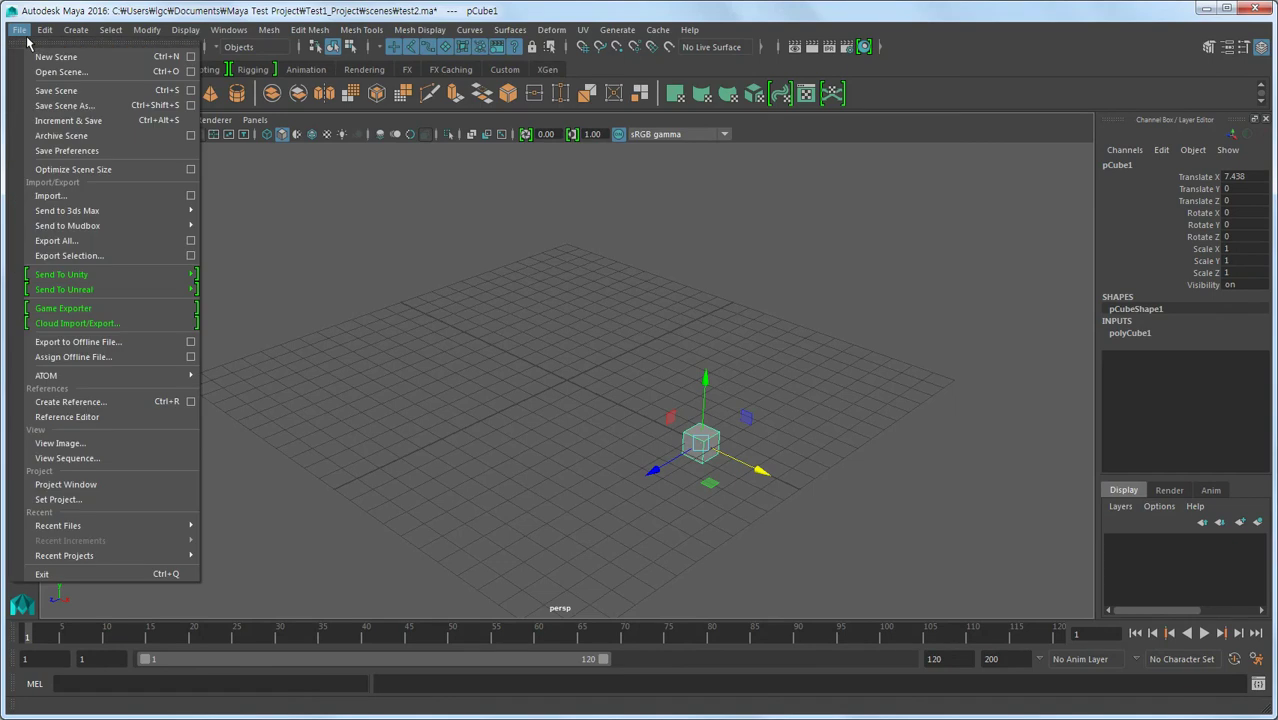
click(78, 107)
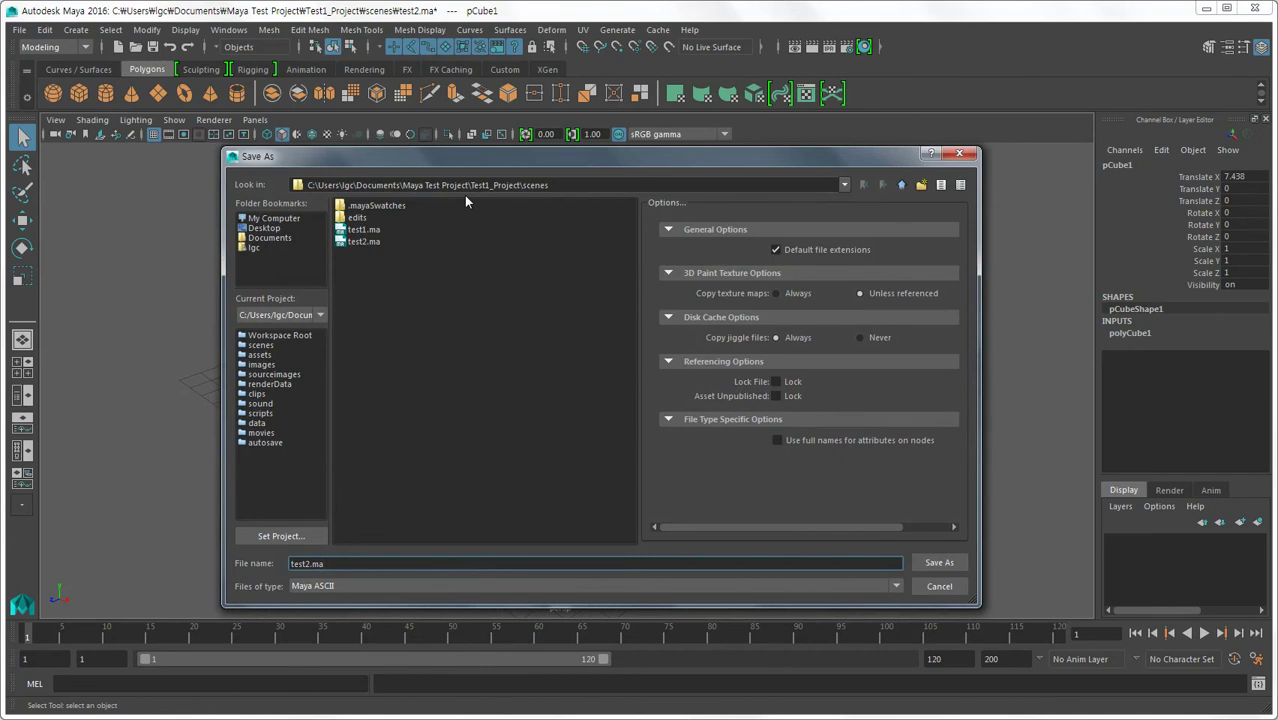
key(Return)
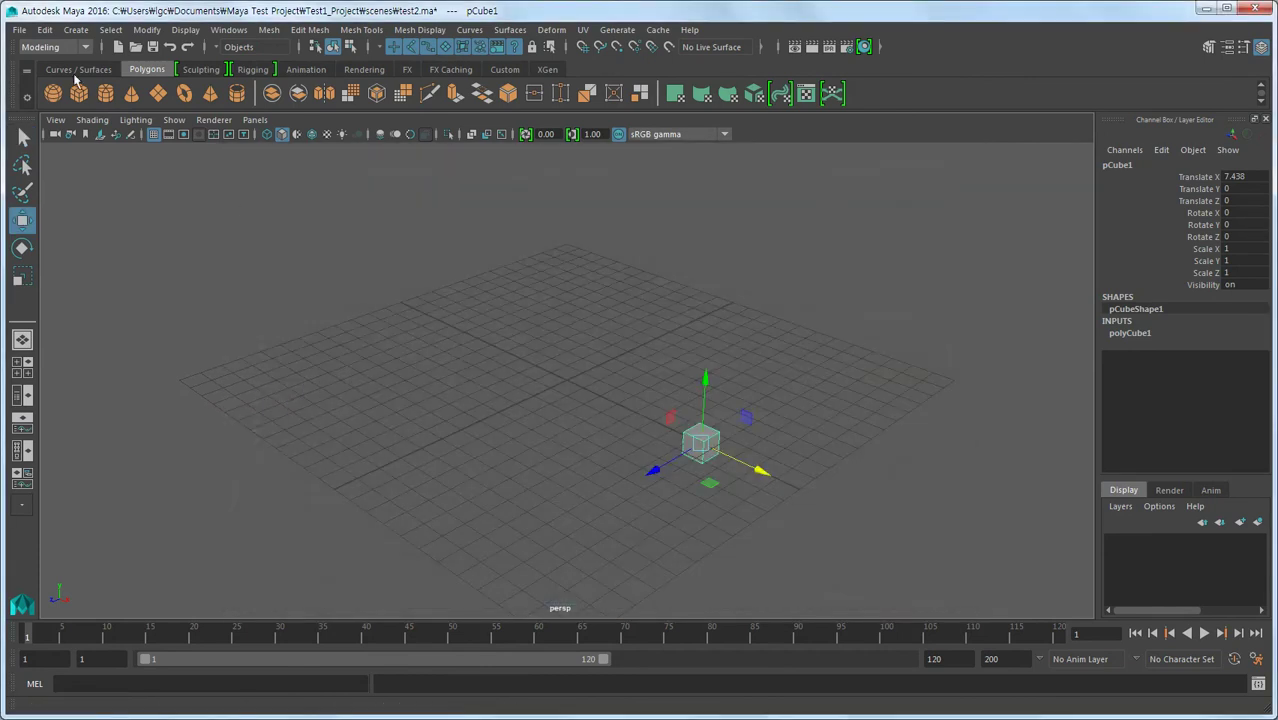
click(20, 30)
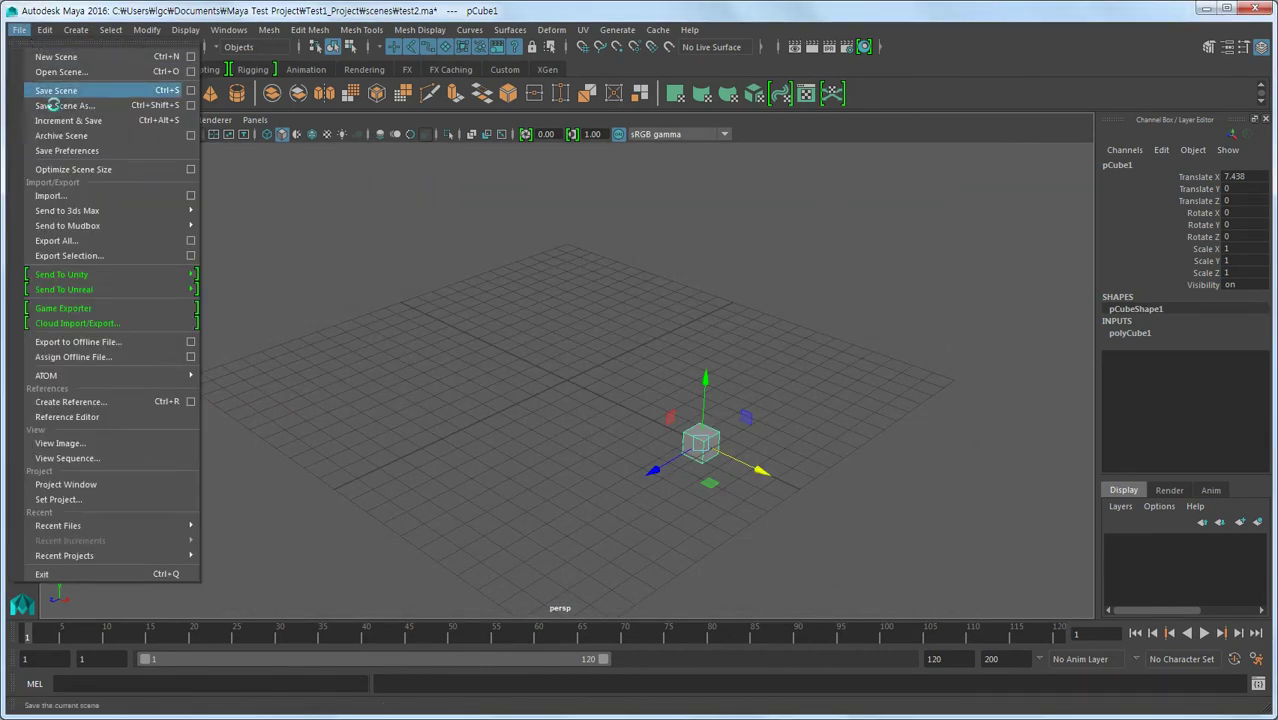
click(50, 90)
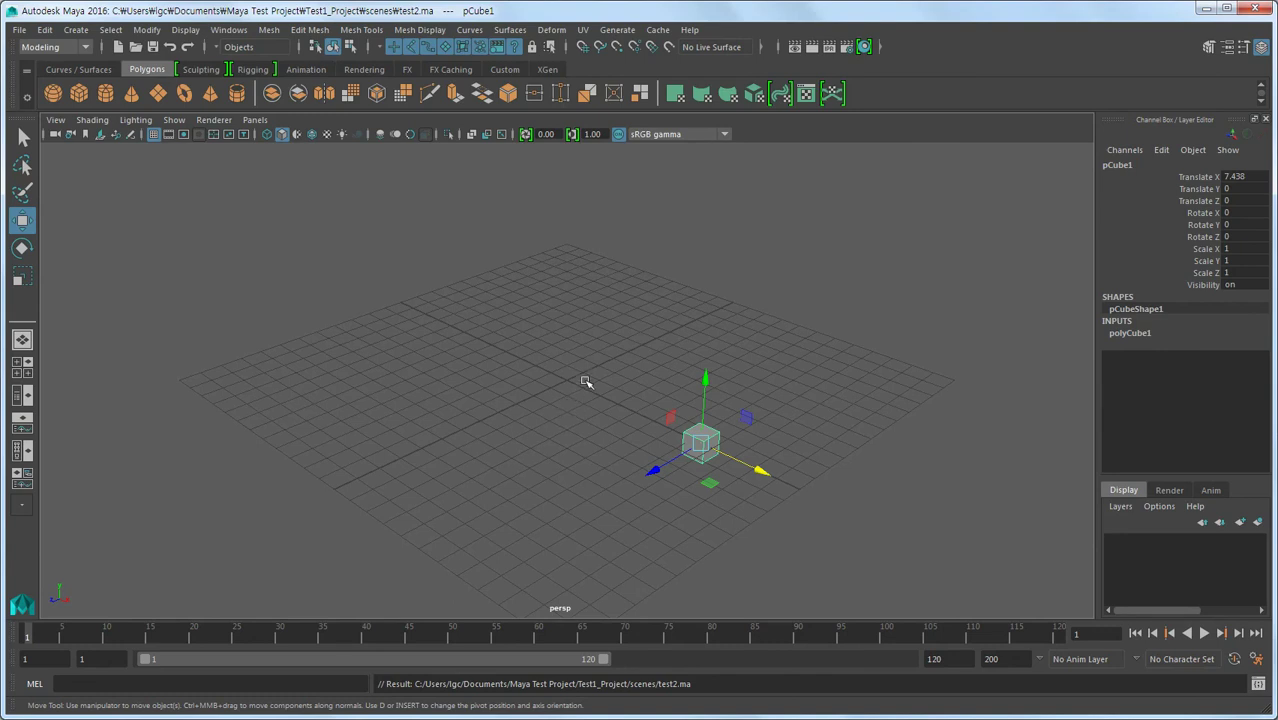
In Explorer, confirm test2.ma is in Maya Test Project > Test1_Project > scenes, then return to Test1_Project
key(alt+Tab)
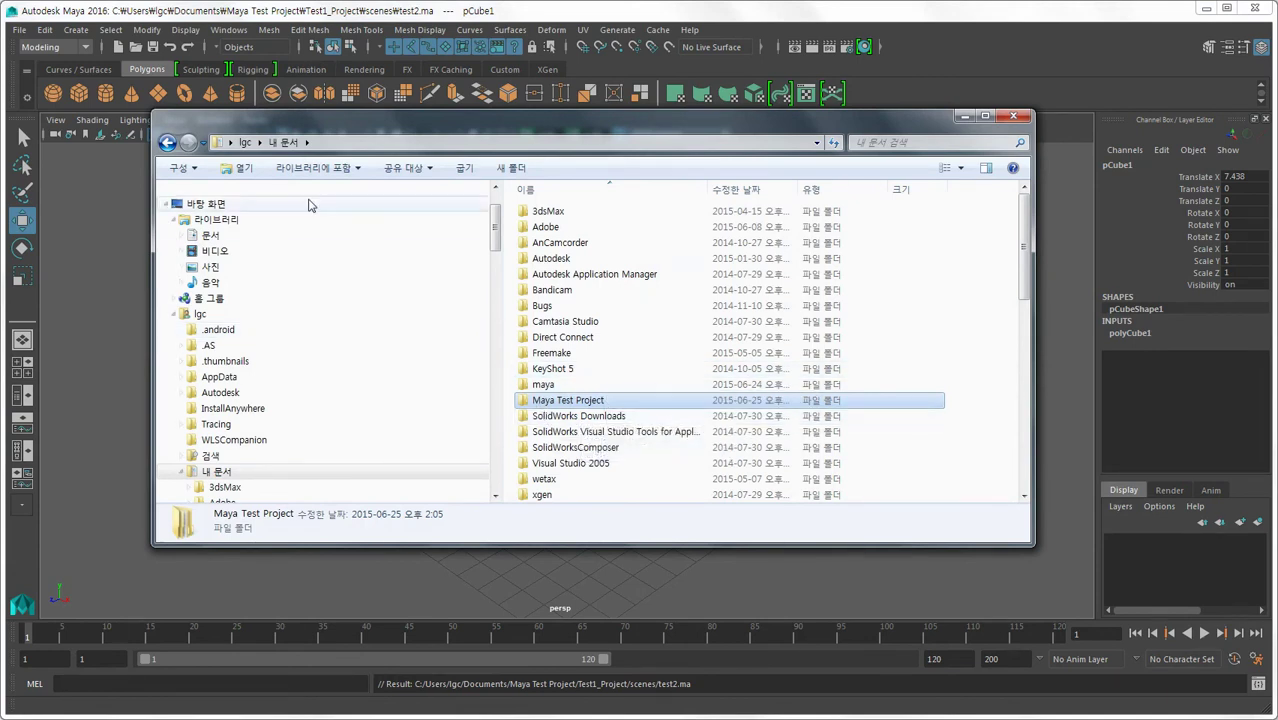
double_click(560, 401)
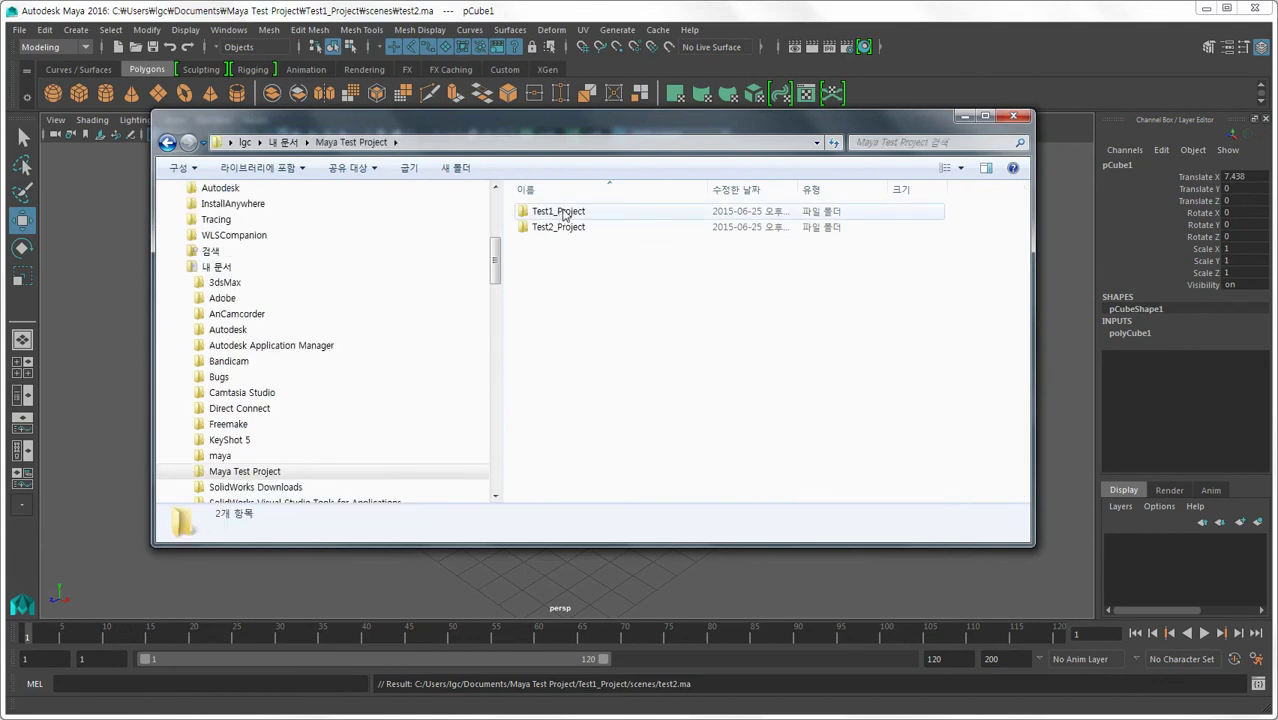
click(560, 214)
click(560, 229)
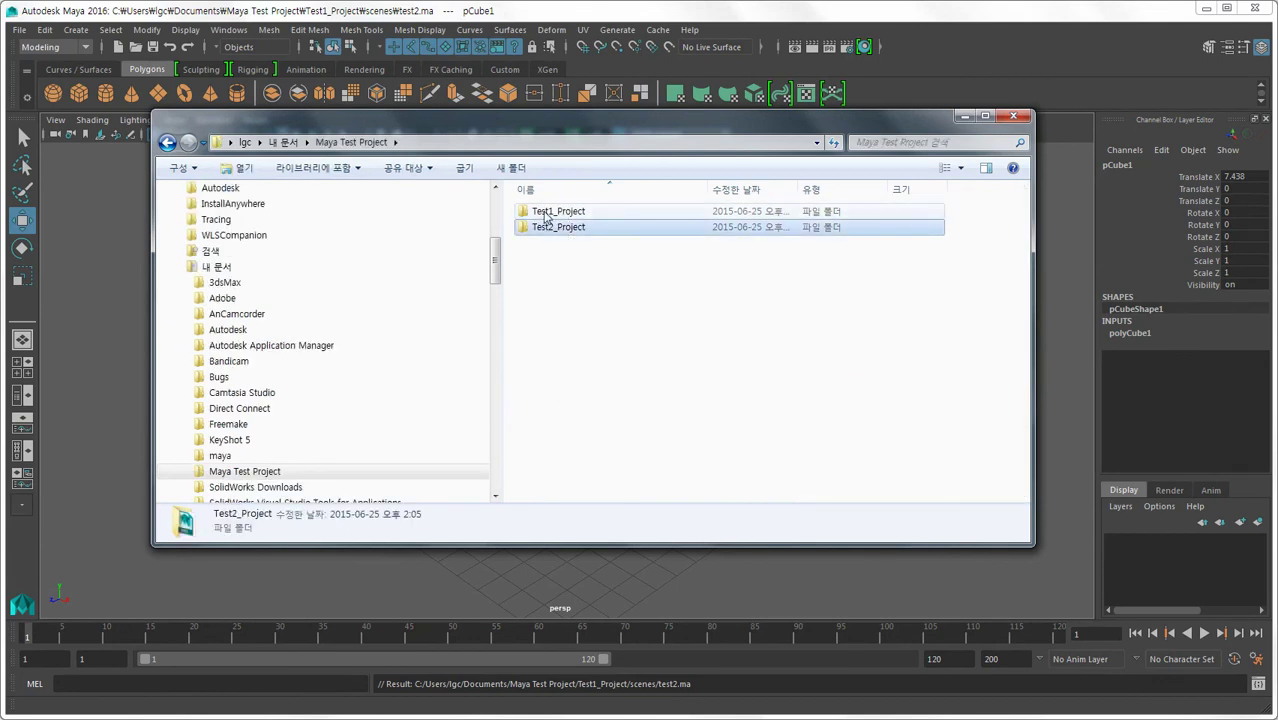
double_click(546, 213)
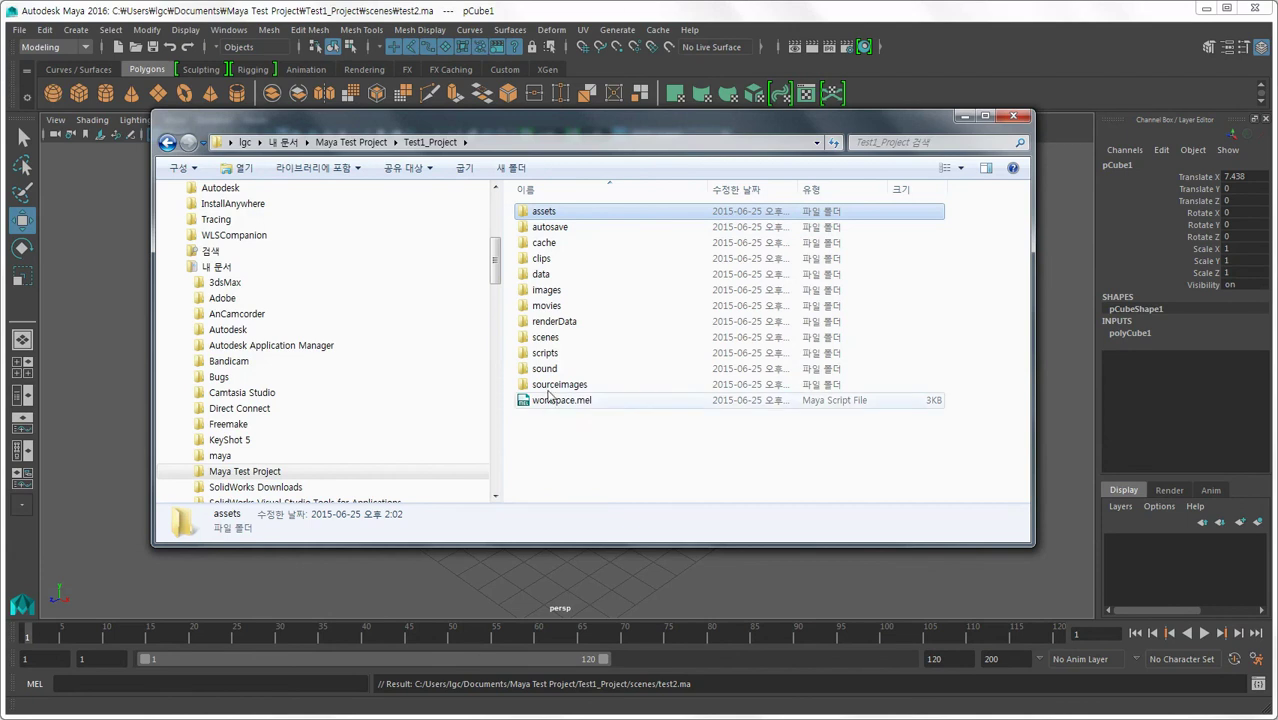
click(540, 339)
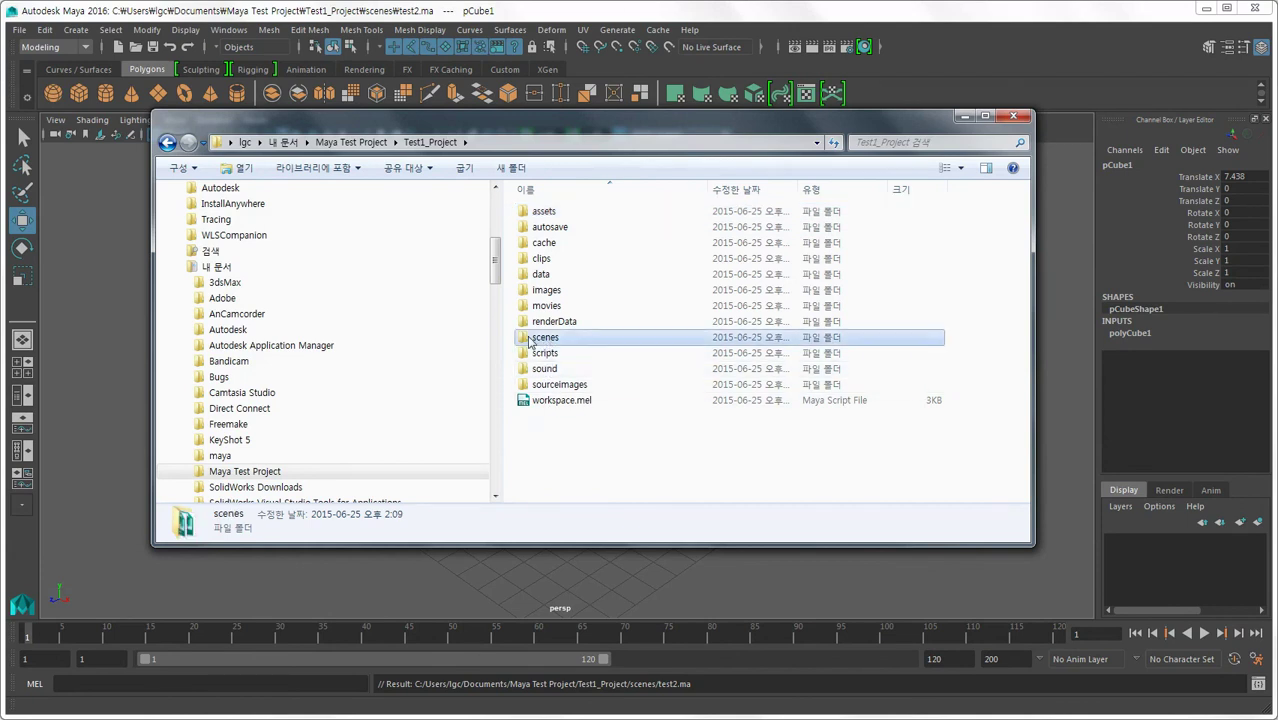
double_click(537, 341)
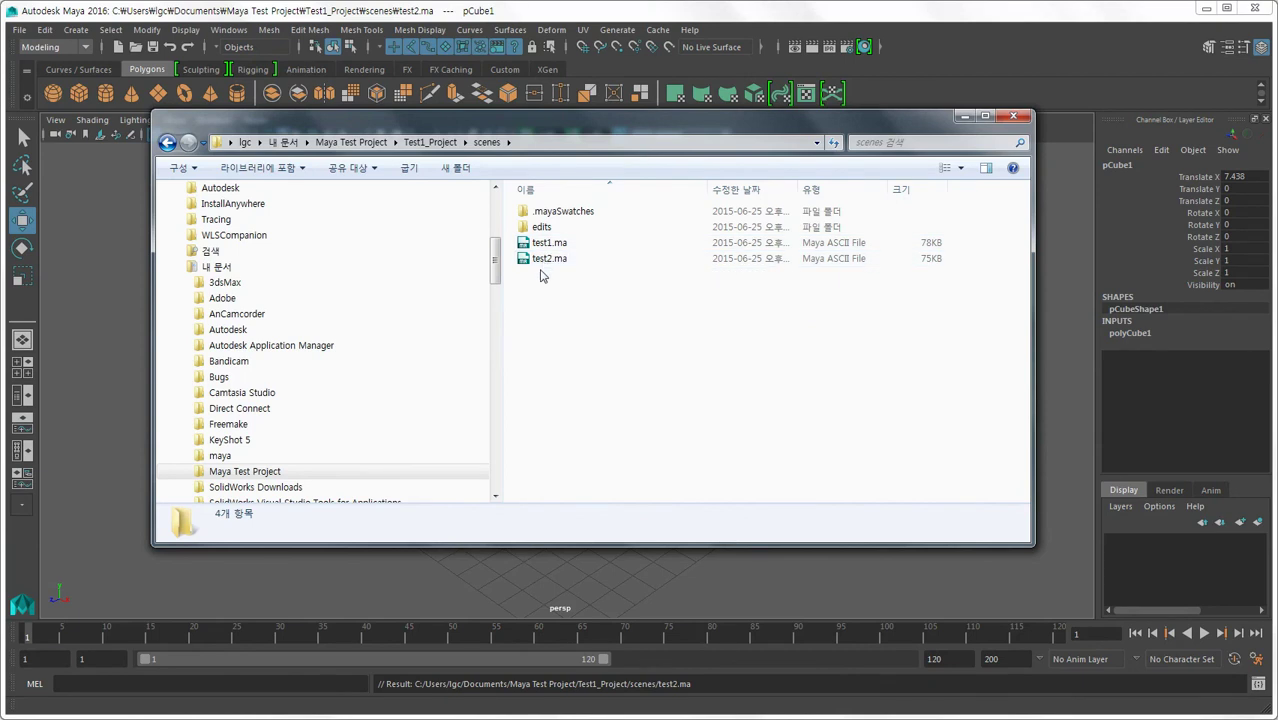
click(428, 145)
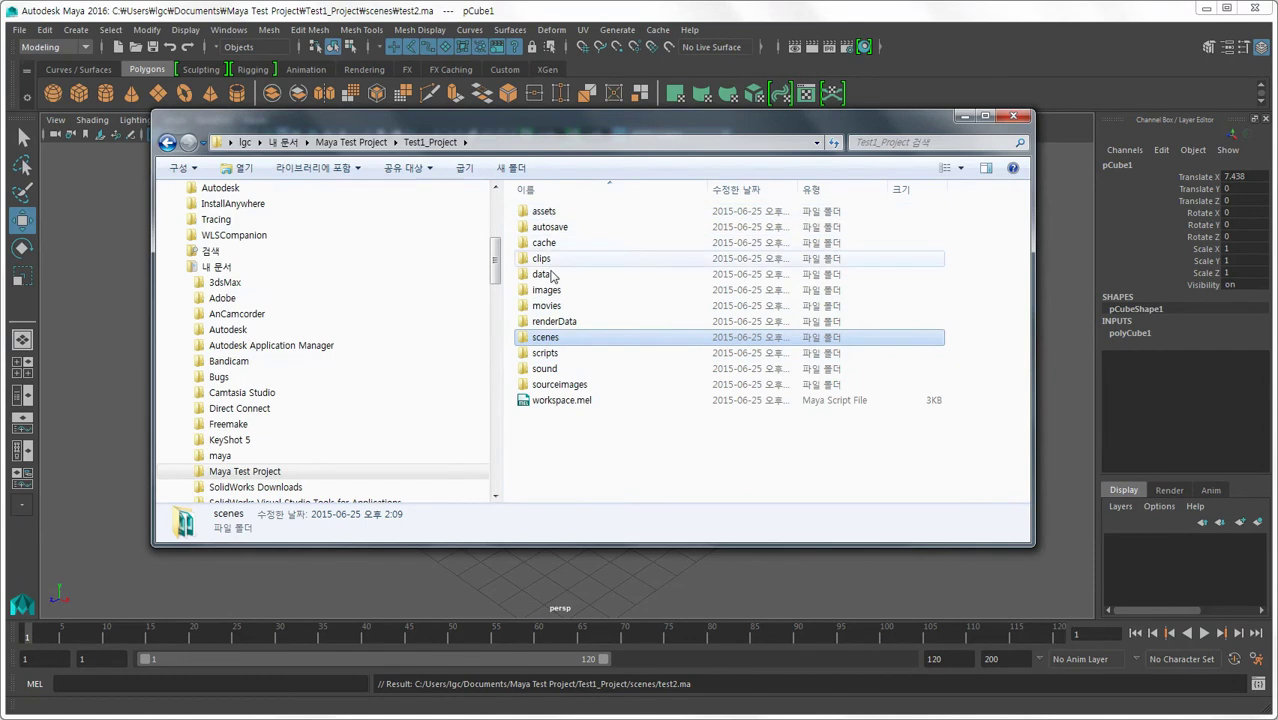
click(557, 458)
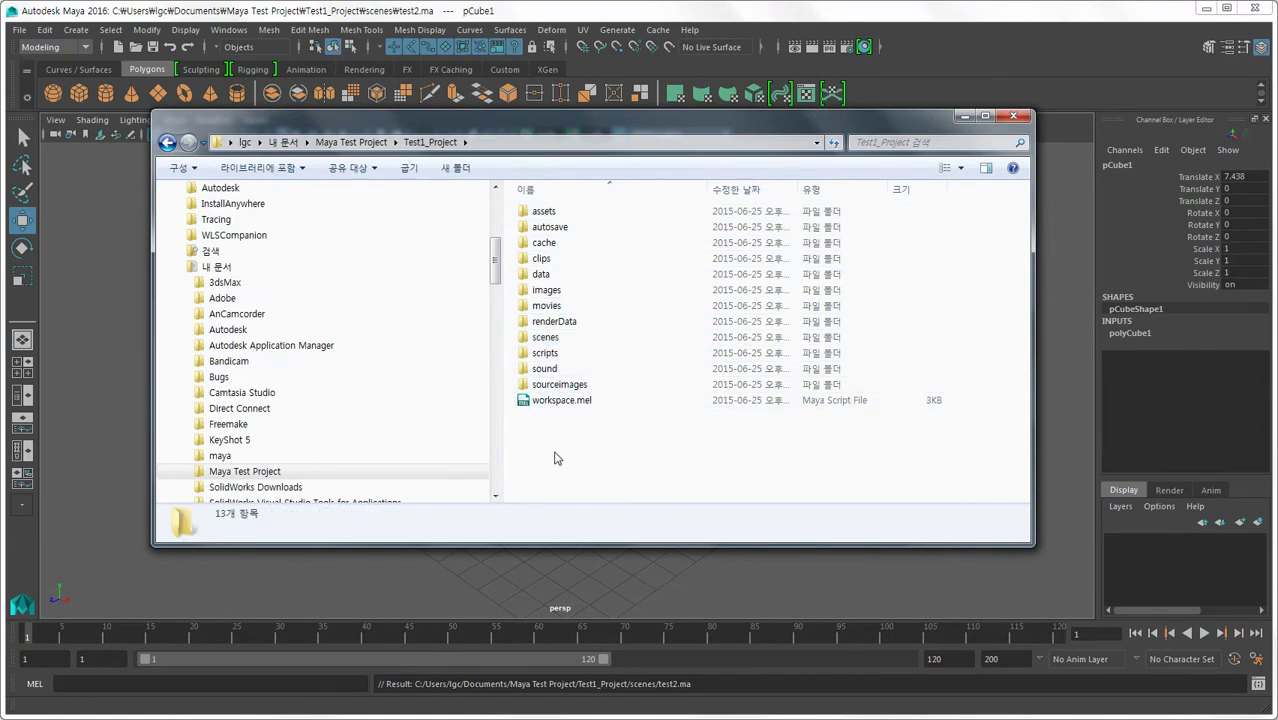